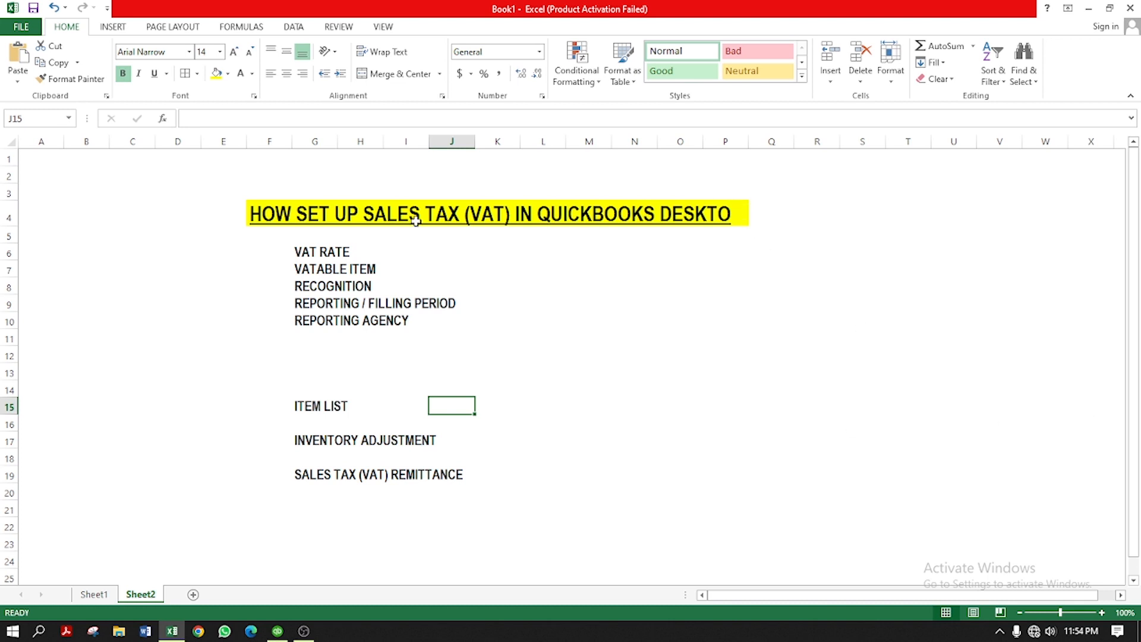
# - Correct the sheet heading to read "HOW SET UP SALES TAX (VAT) IN QUICKBOOKS DESKTOP"
pyautogui.doubleClick(265, 213)
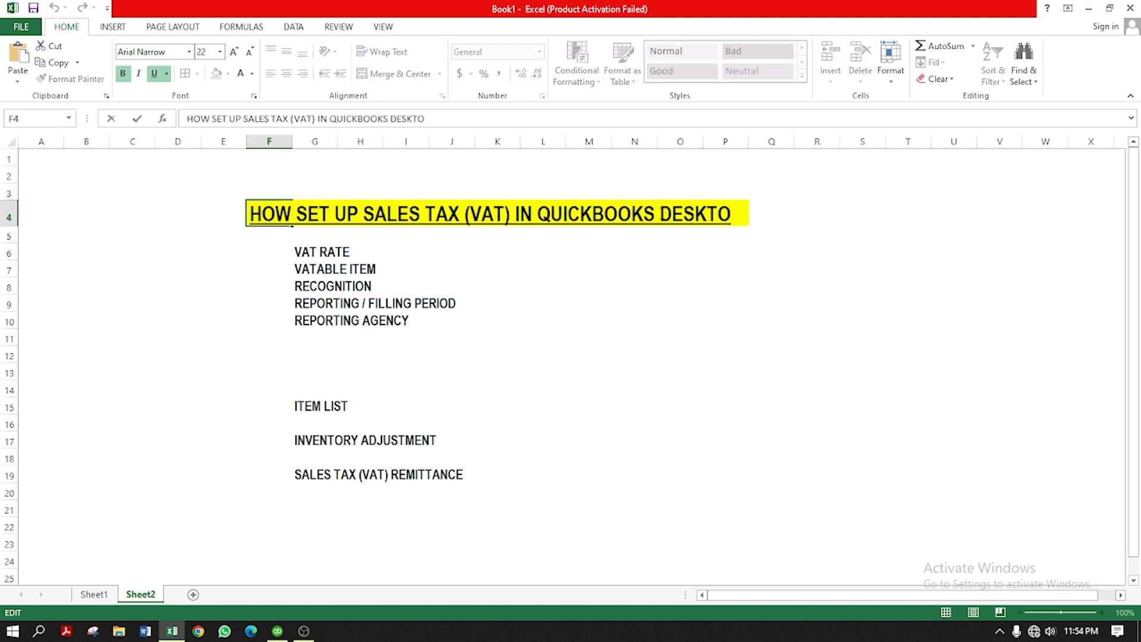
pyautogui.click(731, 215)
pyautogui.write('P')
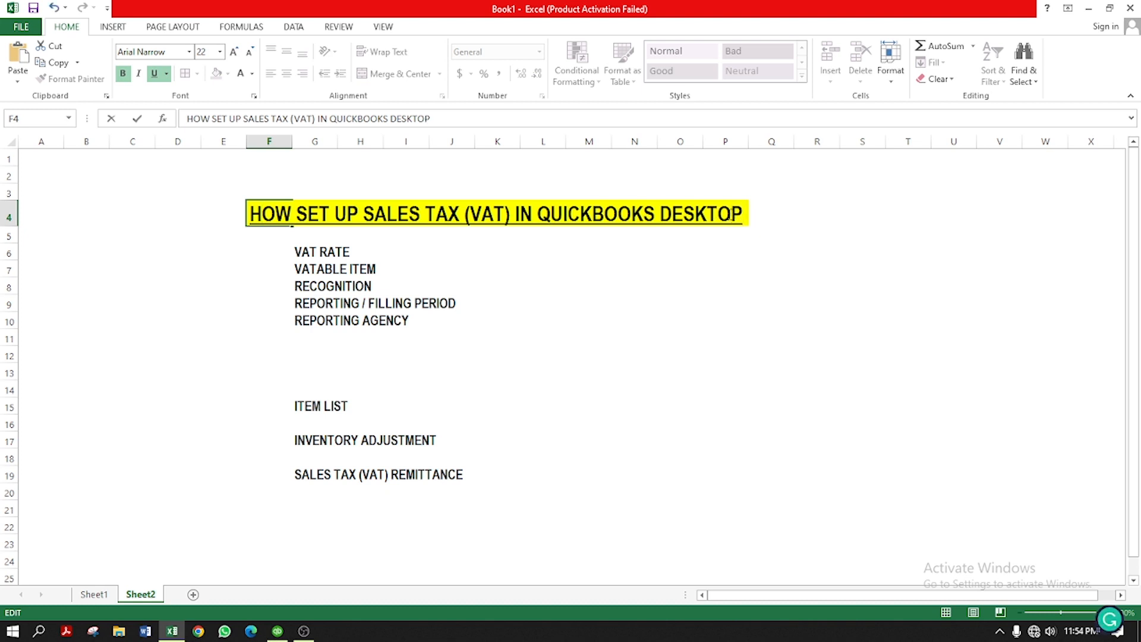
pyautogui.press('Return')
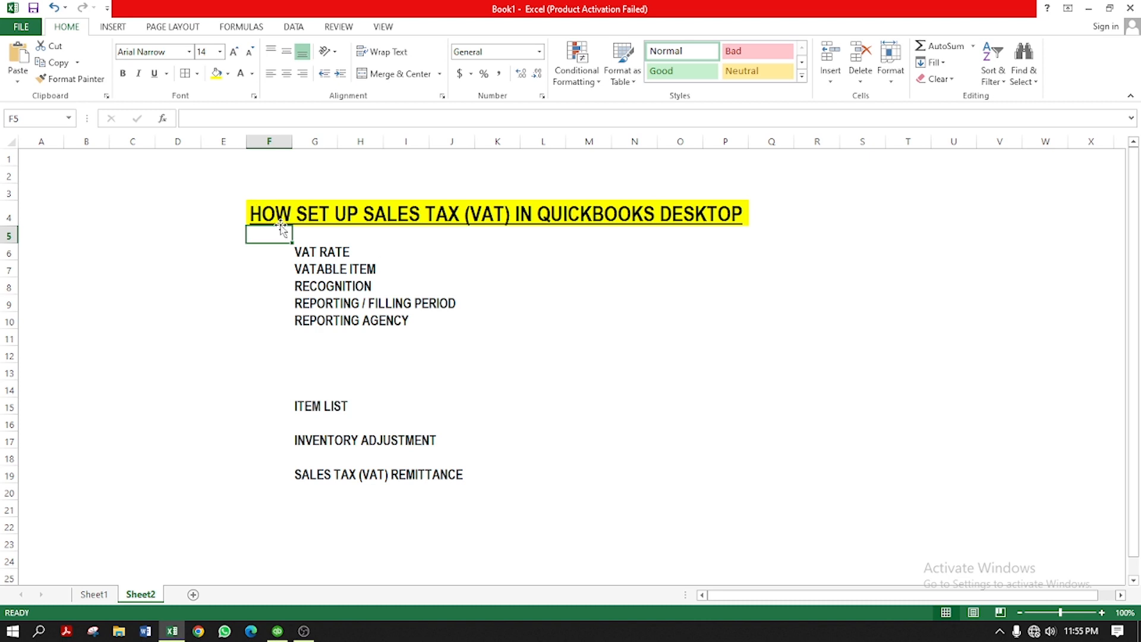
# - Highlight the VAT RATE label across cells G6:H6 with a yellow fill
pyautogui.click(314, 255)
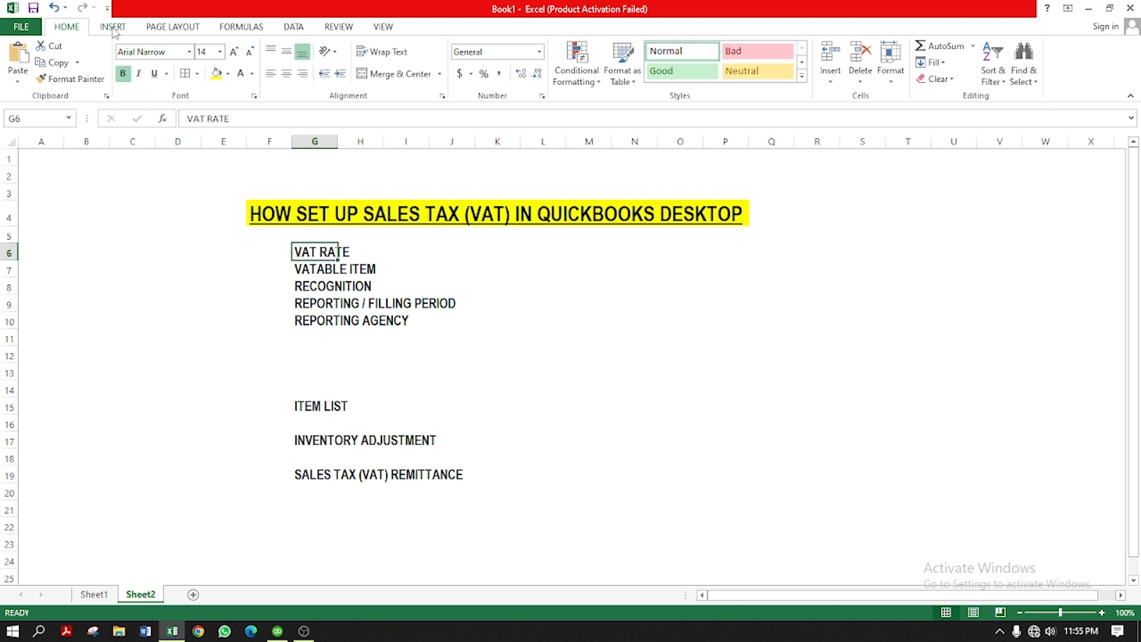
pyautogui.click(227, 73)
pyautogui.click(394, 276)
pyautogui.click(404, 257)
pyautogui.moveTo(300, 253); pyautogui.dragTo(336, 254)
pyautogui.hotkey('ctrl', 'b')
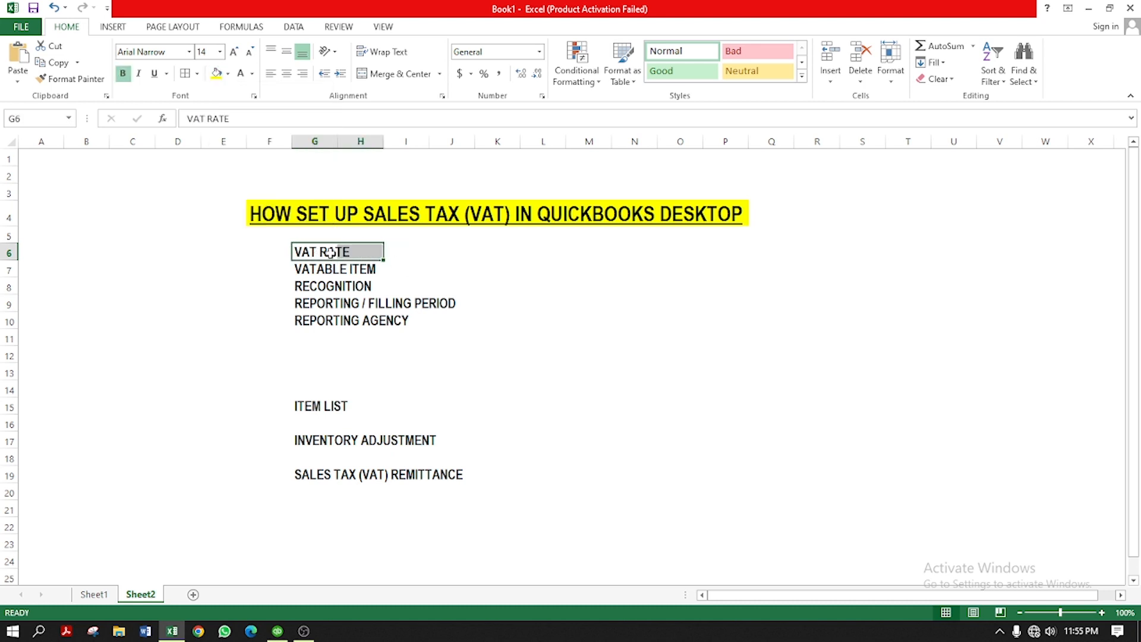
pyautogui.click(216, 73)
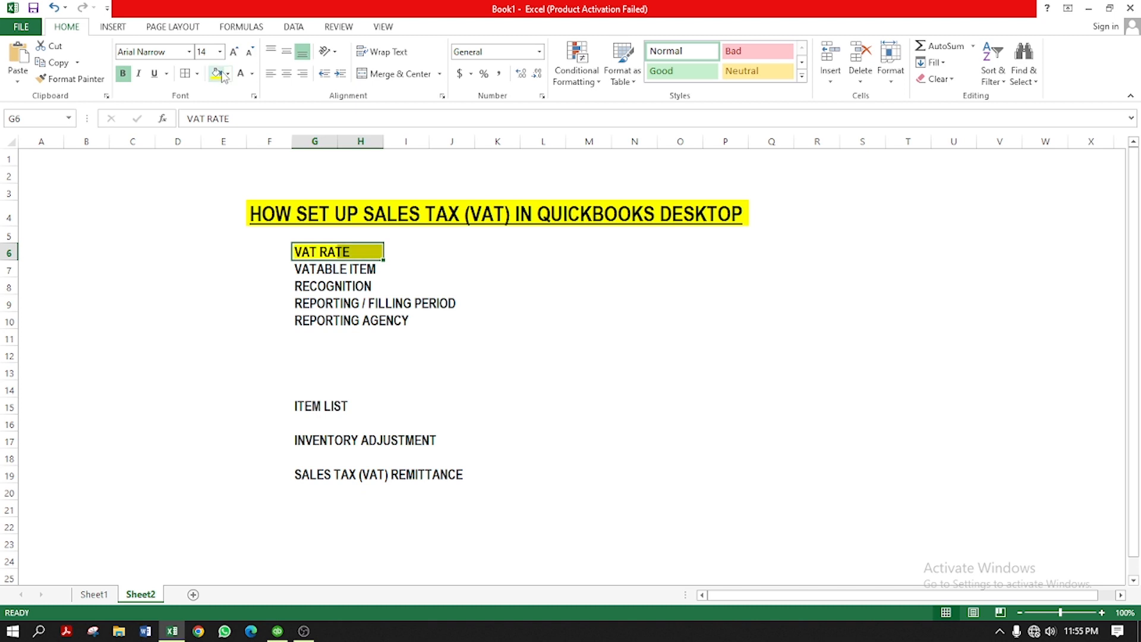
pyautogui.press('Right')
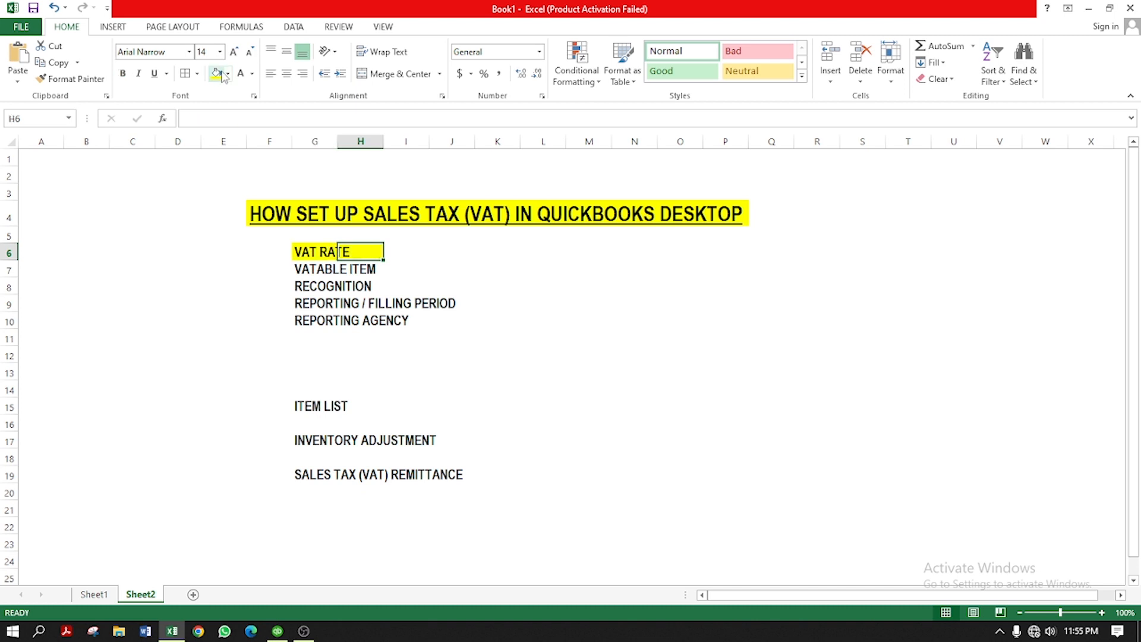
pyautogui.press('Right')
pyautogui.press('Right')
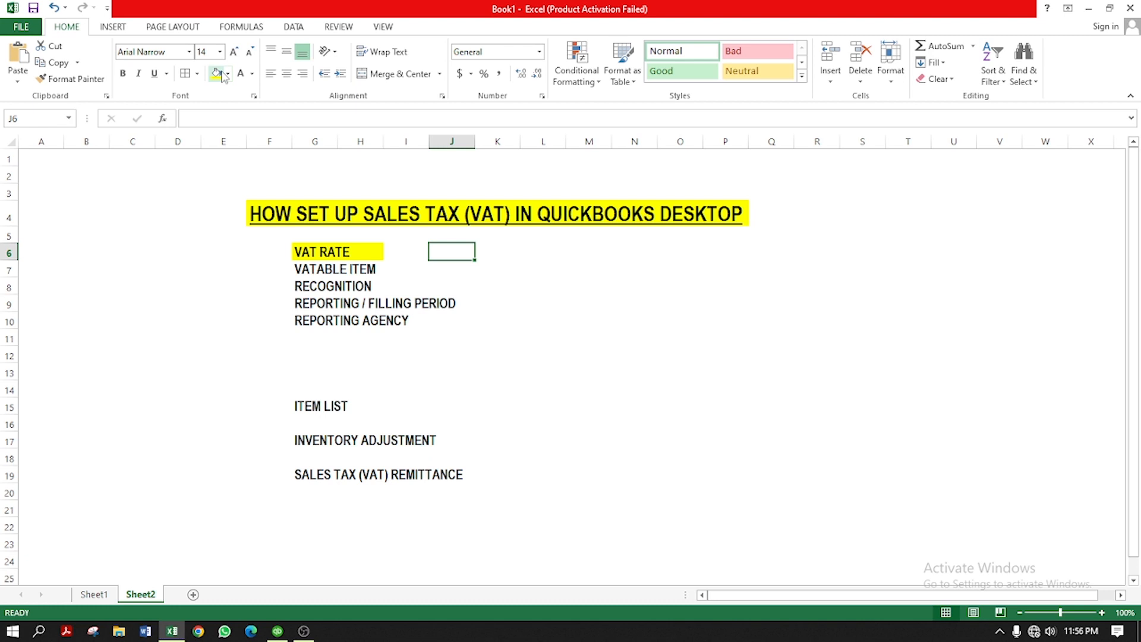
# - Highlight the VATABLE ITEM and RECOGNITION labels across columns G and H in yellow
pyautogui.click(321, 268)
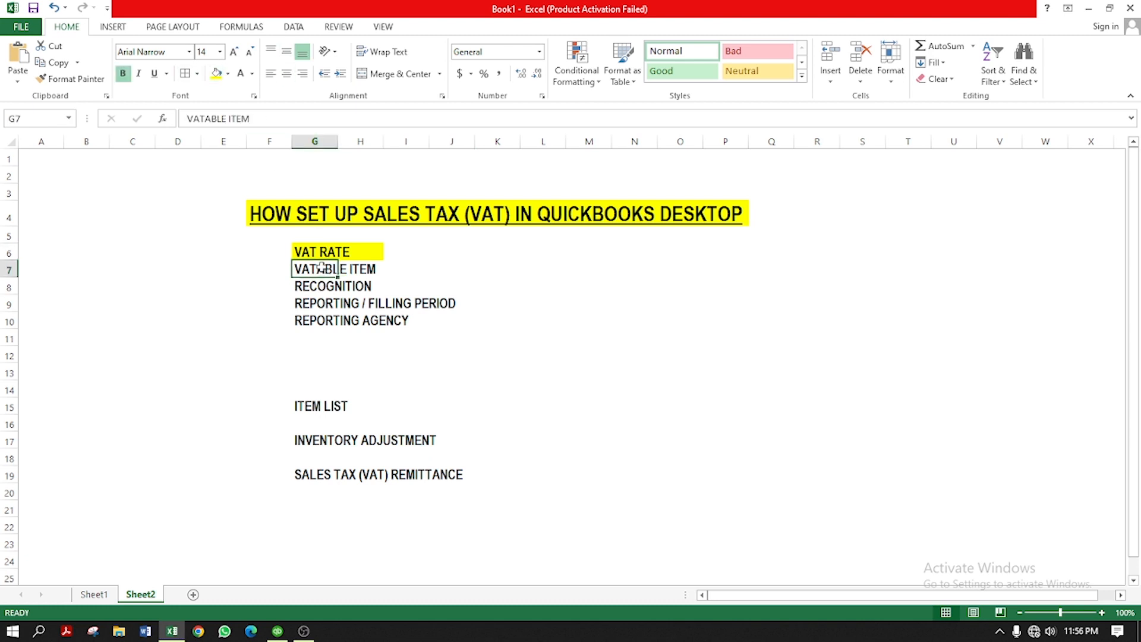
pyautogui.click(218, 74)
pyautogui.click(352, 271)
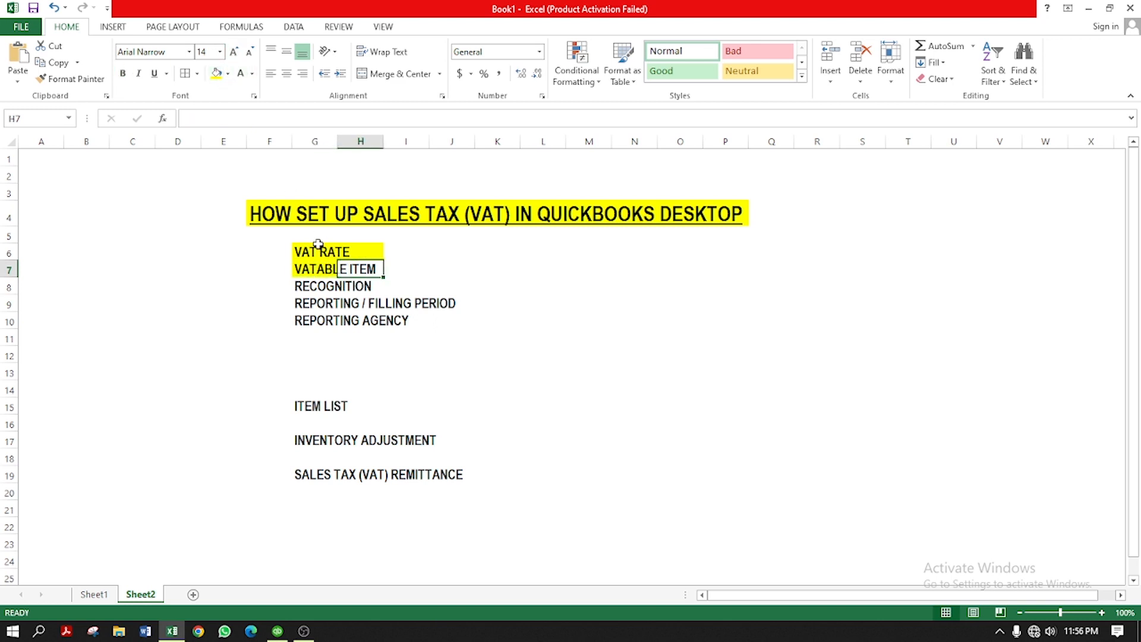
pyautogui.click(216, 72)
pyautogui.click(362, 338)
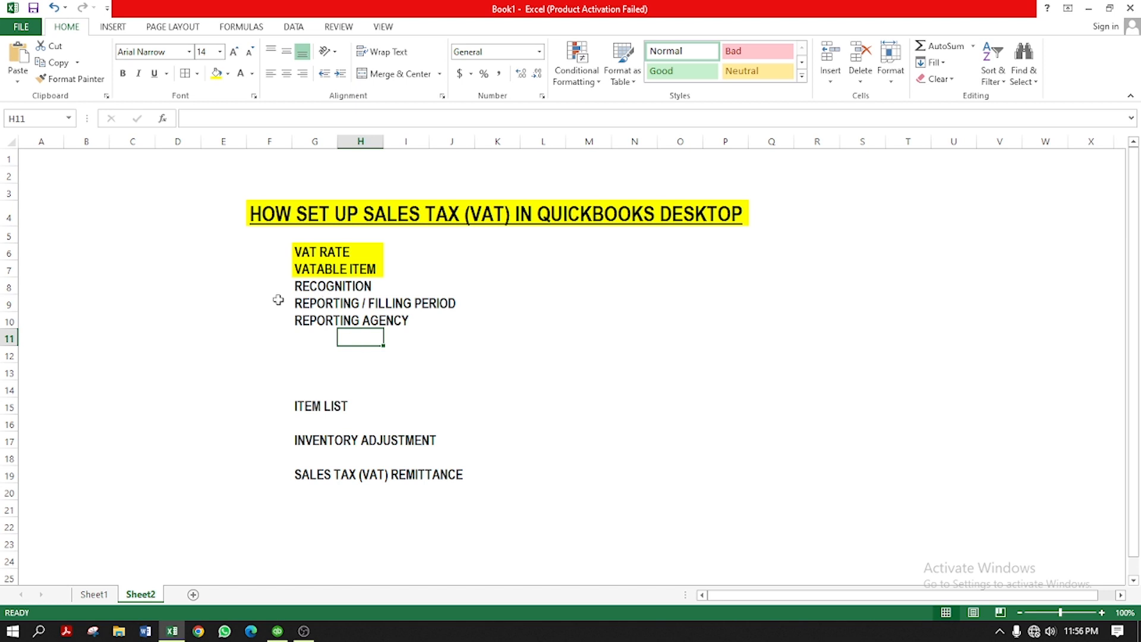
pyautogui.click(310, 283)
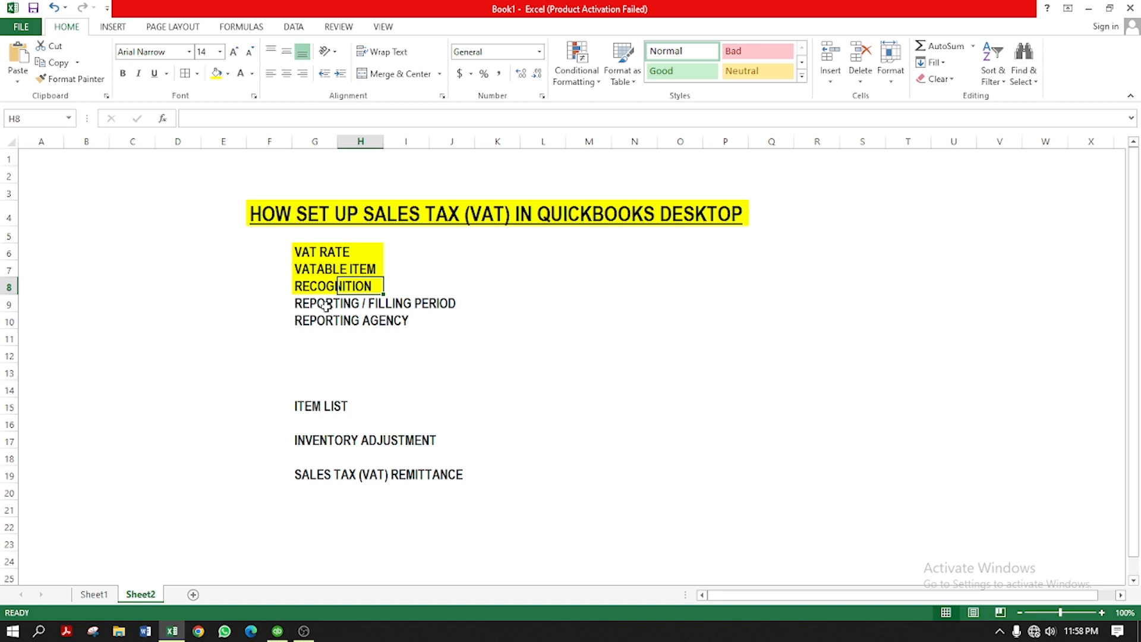
# - Highlight the REPORTING / FILLING PERIOD label across cells G9:J9 in yellow
pyautogui.click(327, 303)
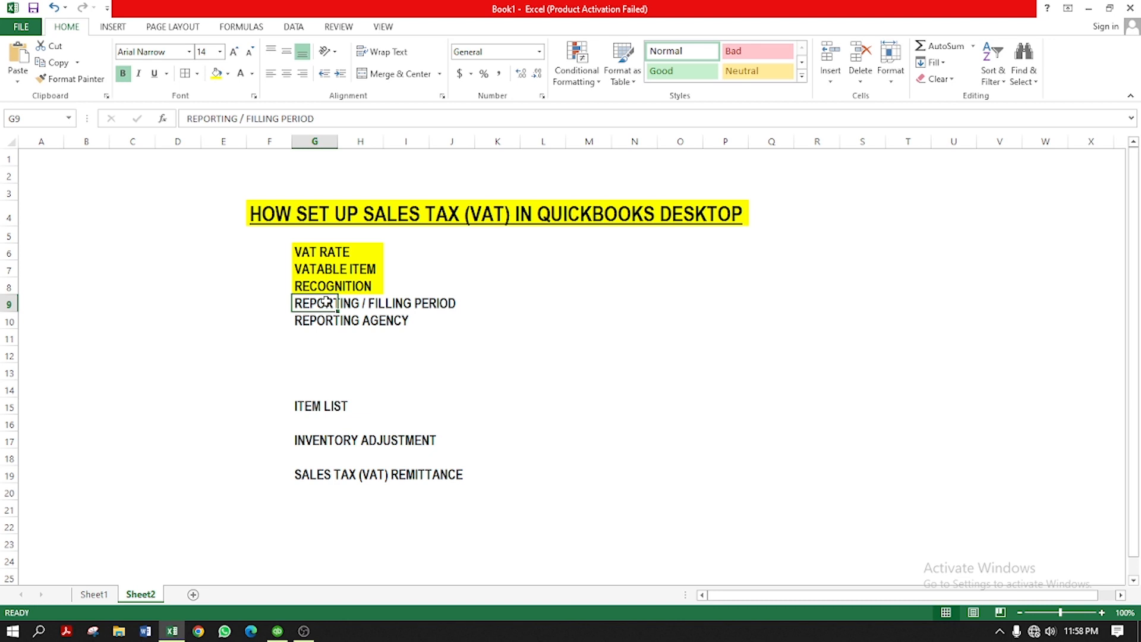
pyautogui.click(214, 73)
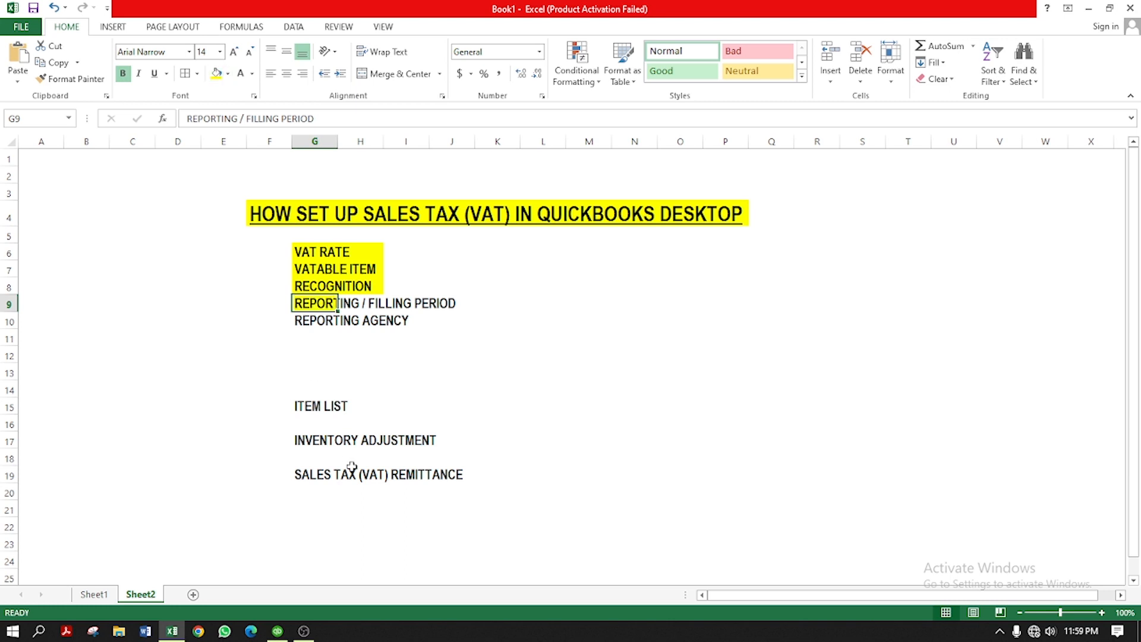
pyautogui.click(372, 304)
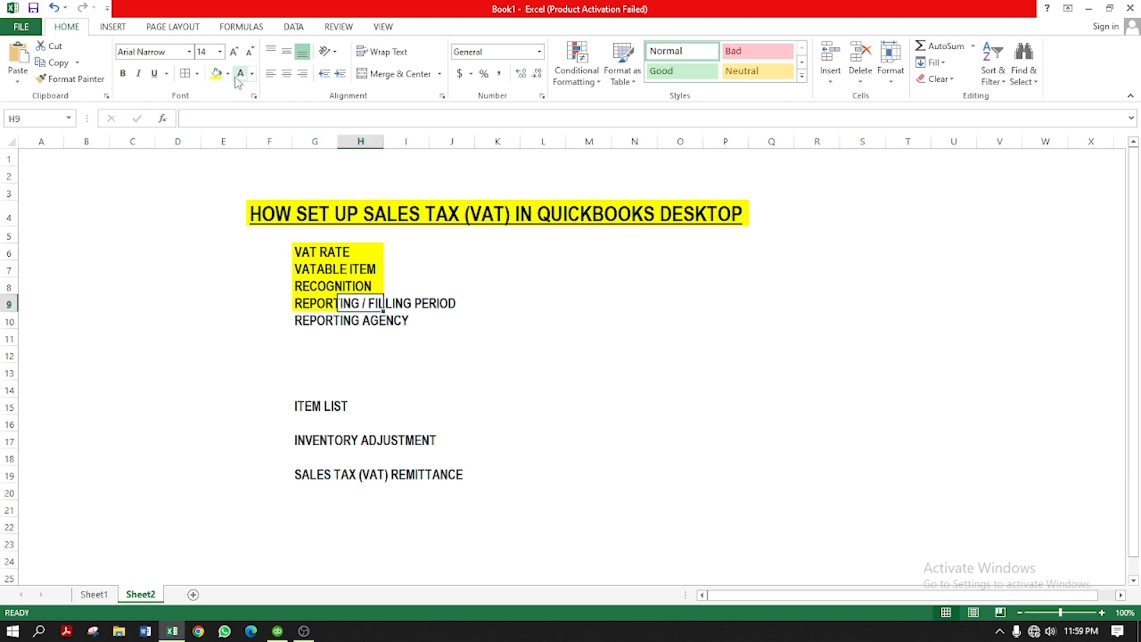
pyautogui.click(214, 74)
pyautogui.click(389, 305)
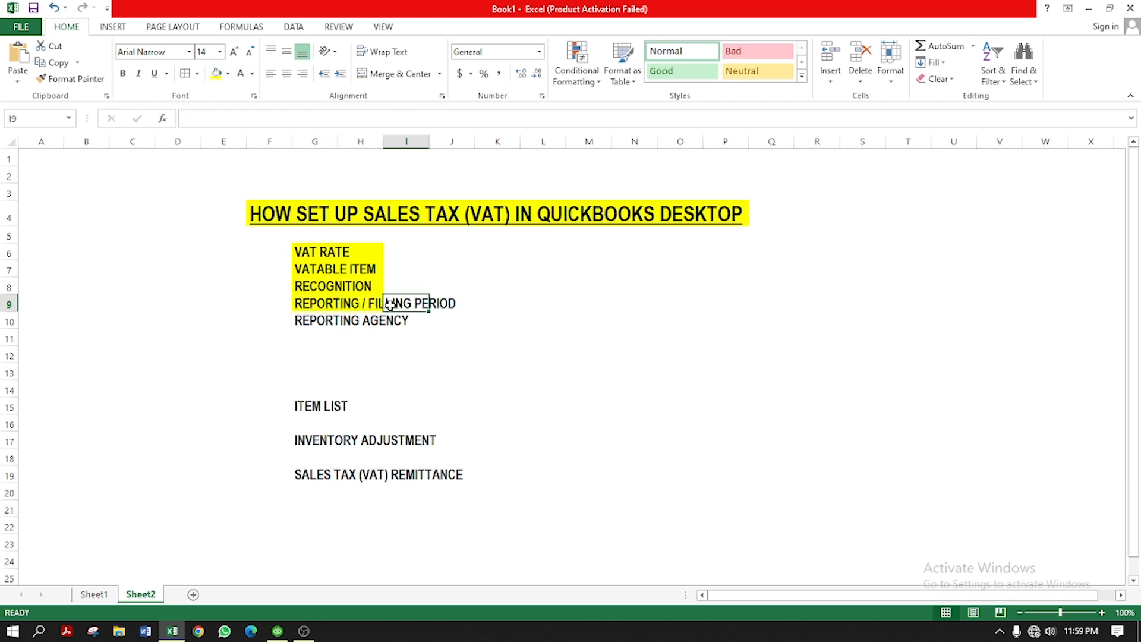
pyautogui.click(214, 74)
pyautogui.click(445, 304)
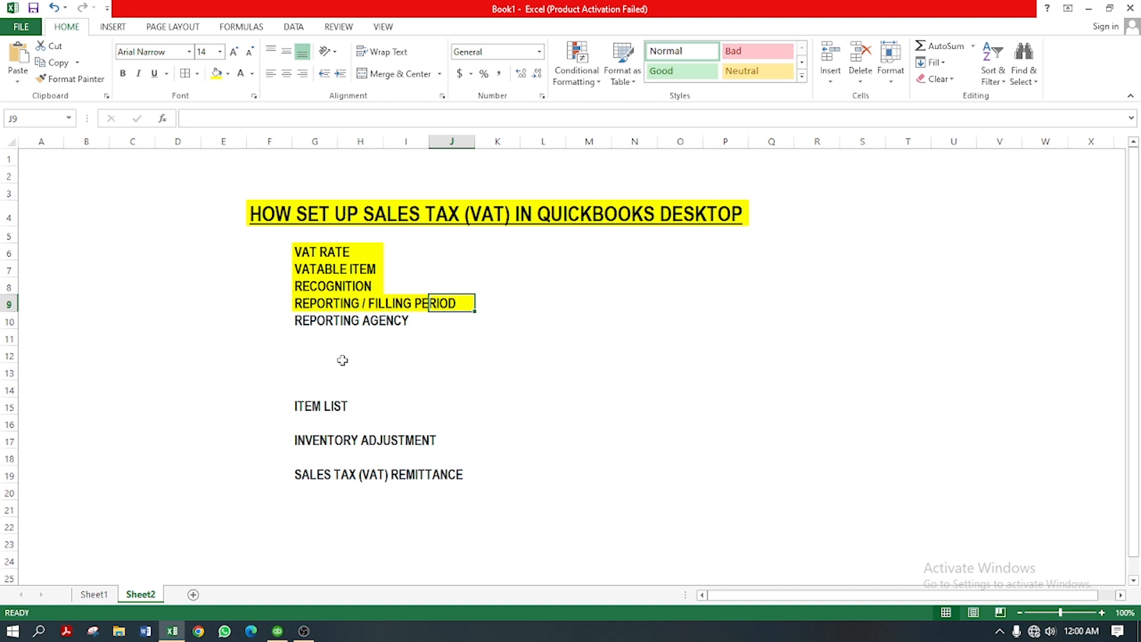
# - Highlight the REPORTING AGENCY label across cells G10:I10 in yellow
pyautogui.click(330, 324)
pyautogui.press('F4')
pyautogui.click(357, 325)
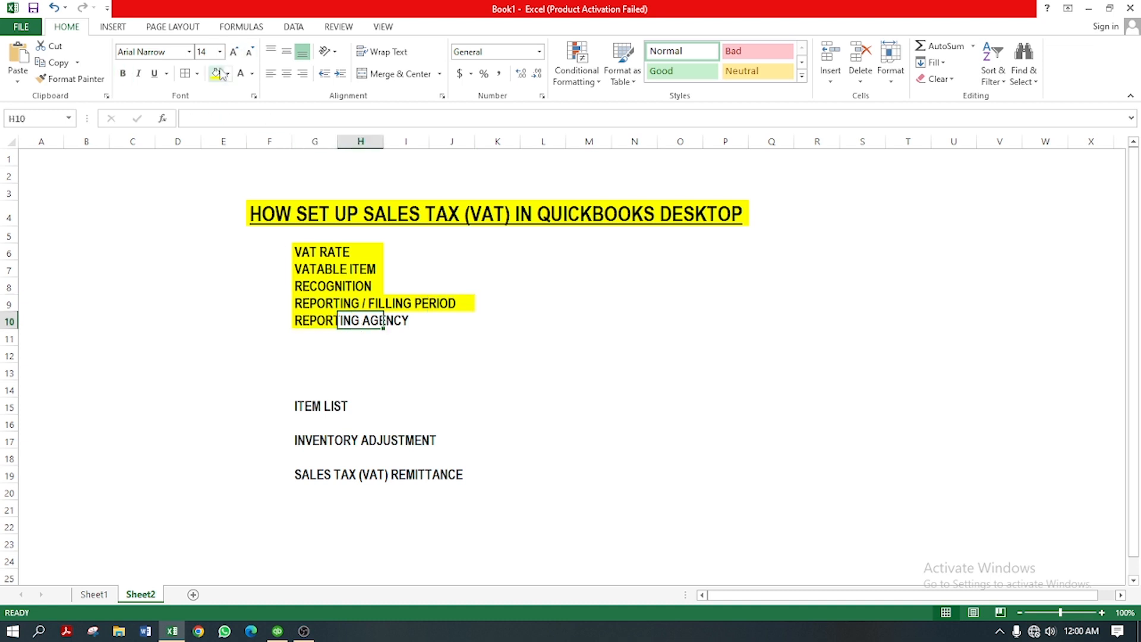
pyautogui.click(387, 319)
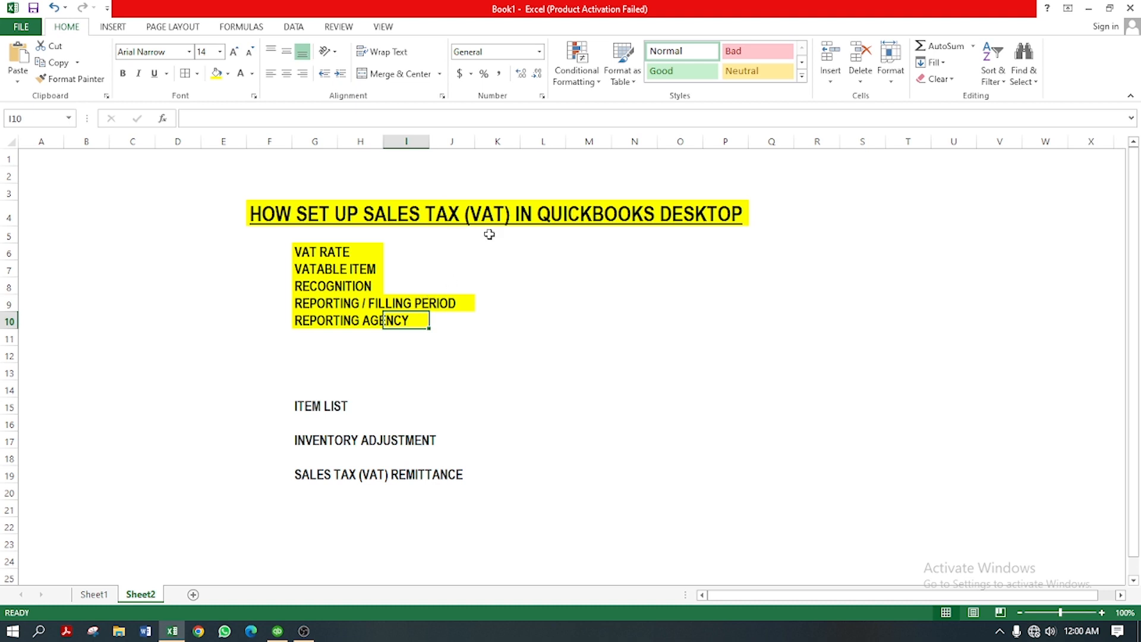
# - Set the font colour of cells K5:M10 beside the labels to black
pyautogui.moveTo(479, 238); pyautogui.dragTo(588, 328)
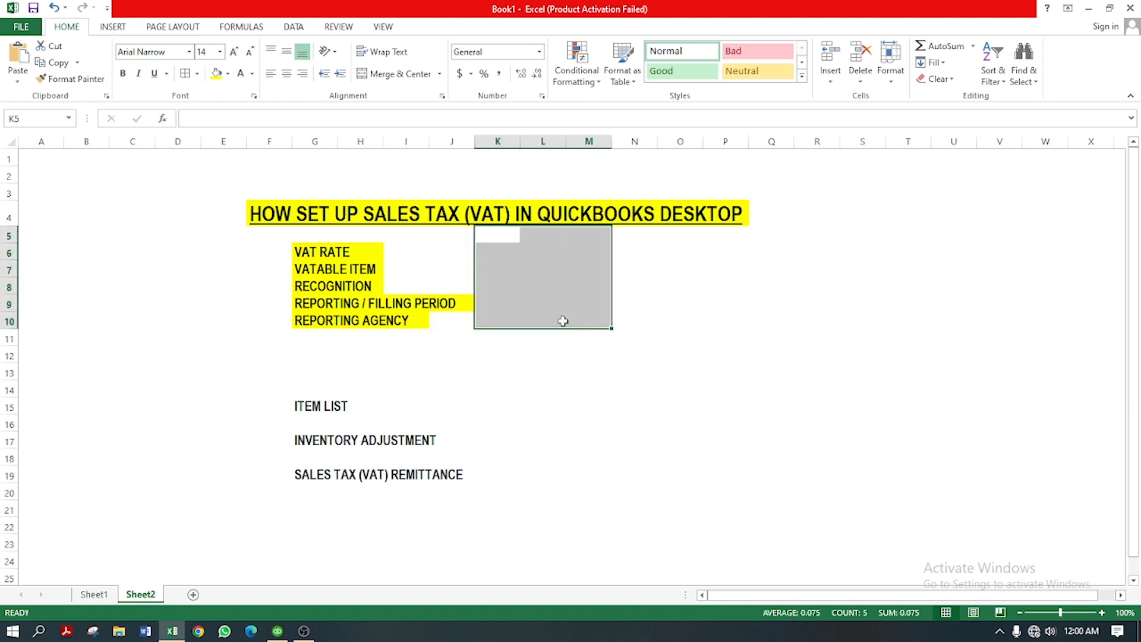
pyautogui.click(253, 73)
pyautogui.click(242, 91)
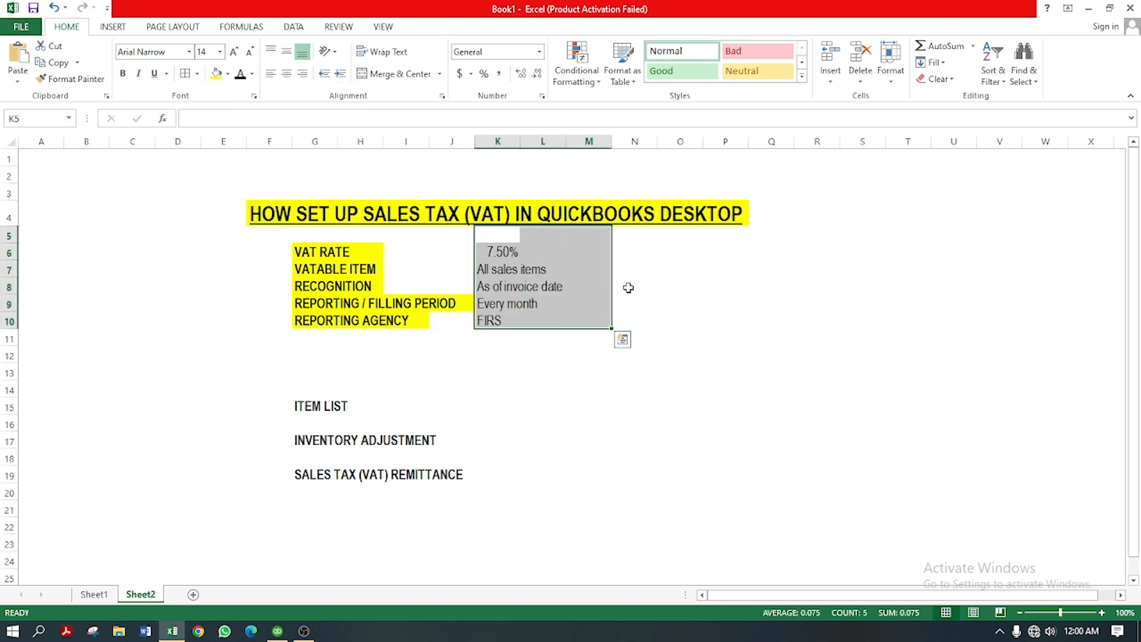
pyautogui.click(618, 287)
pyautogui.click(624, 268)
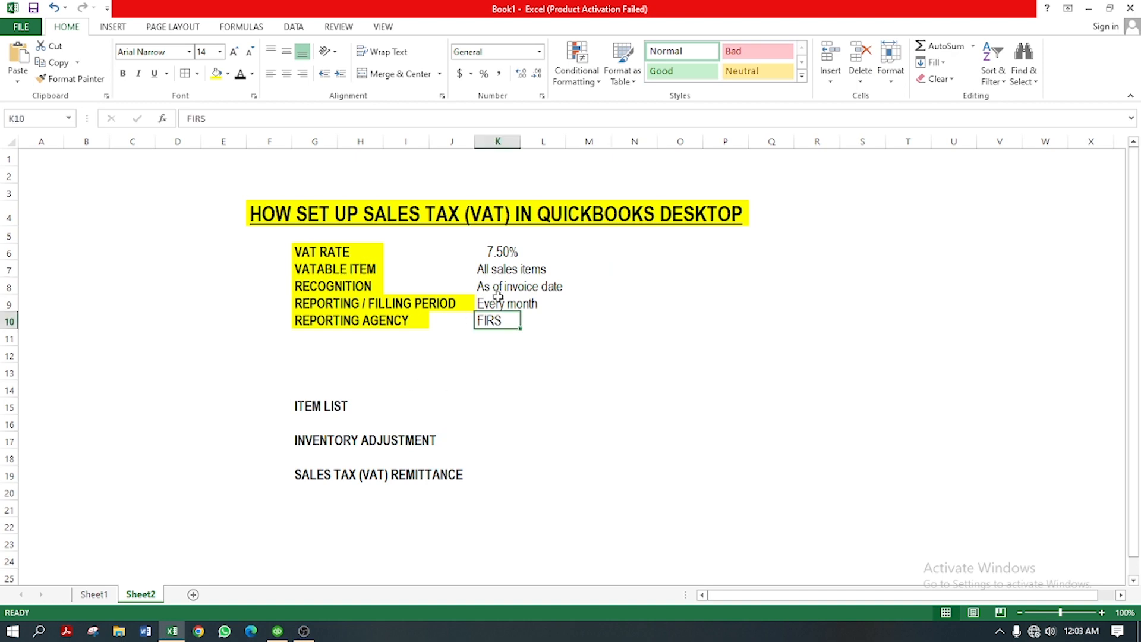
# - Switch to QuickBooks and answer Yes to charging sales tax in the company-level Sales Tax preferences
pyautogui.click(277, 630)
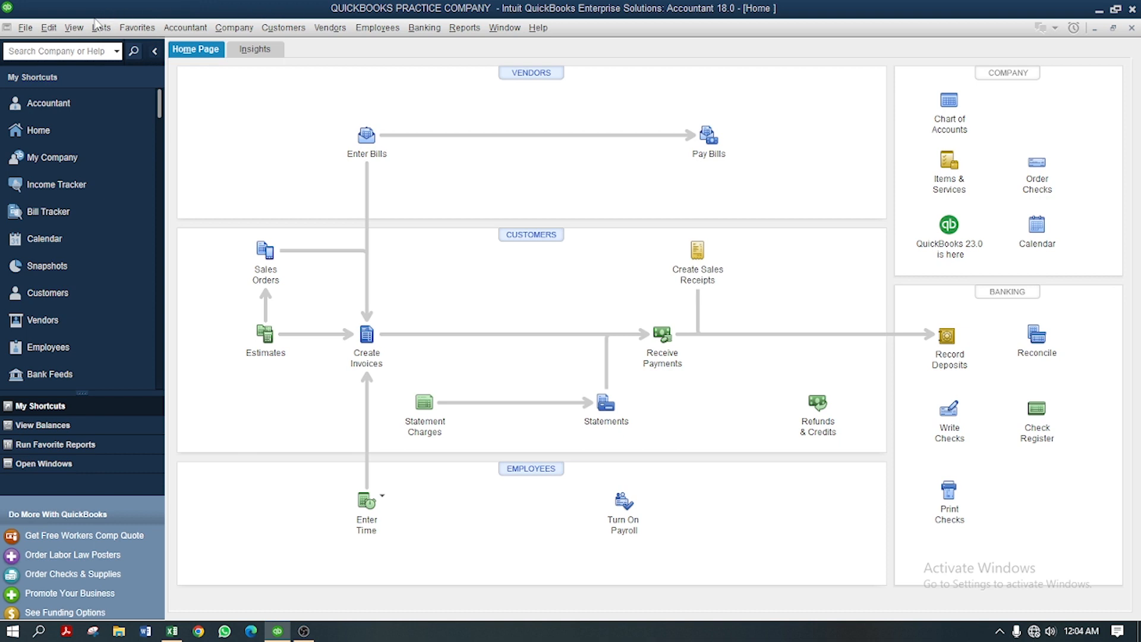
pyautogui.click(50, 28)
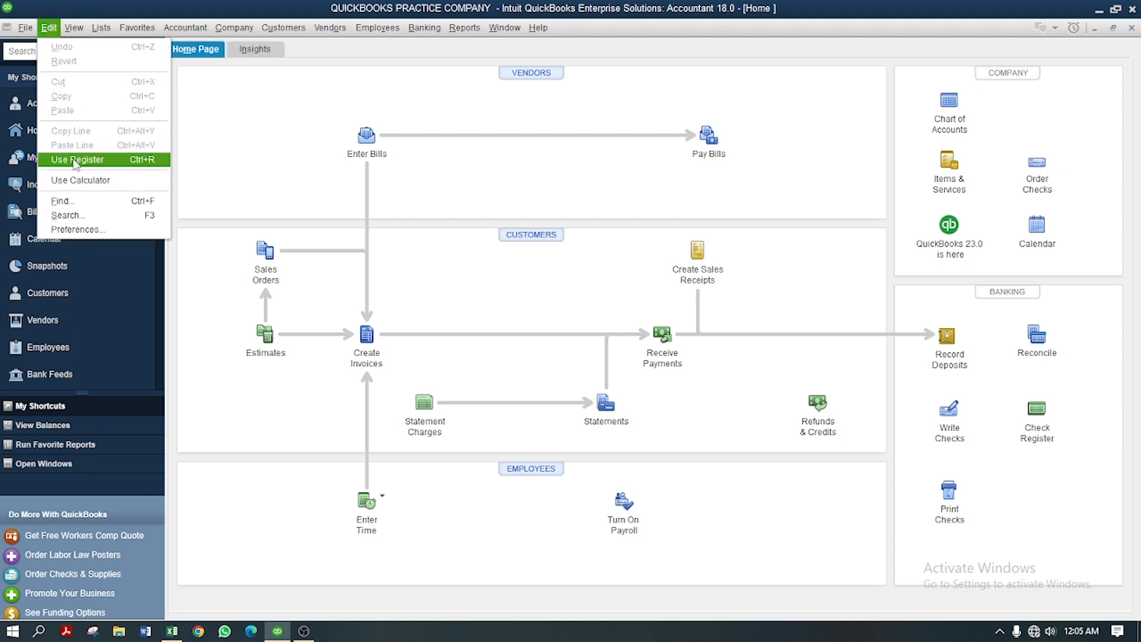
pyautogui.click(84, 229)
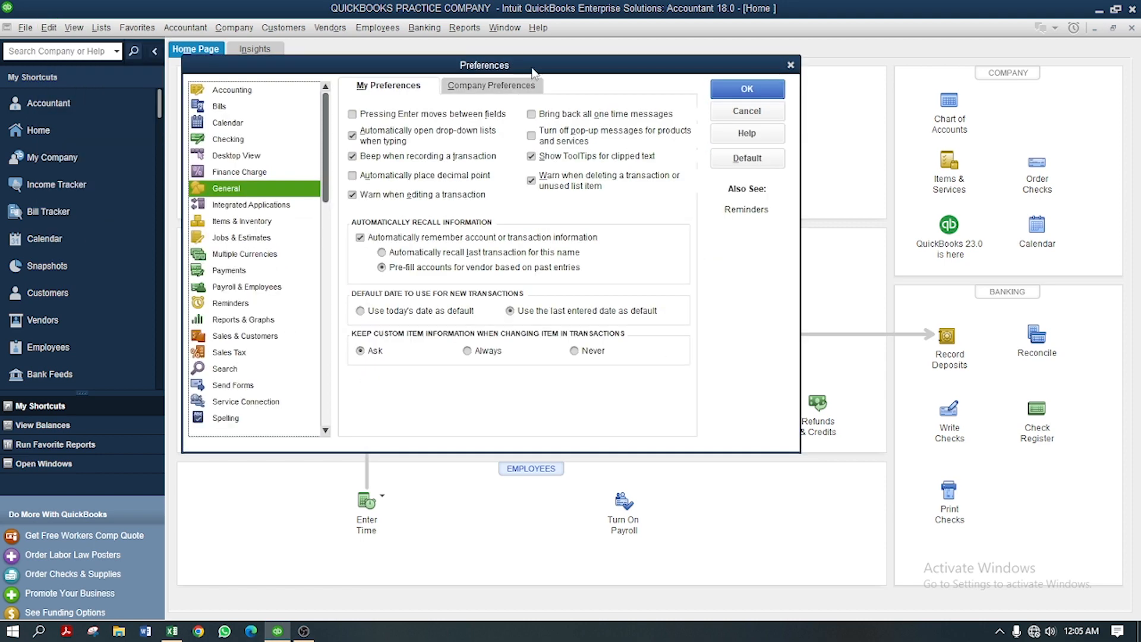
pyautogui.moveTo(530, 74); pyautogui.dragTo(599, 86)
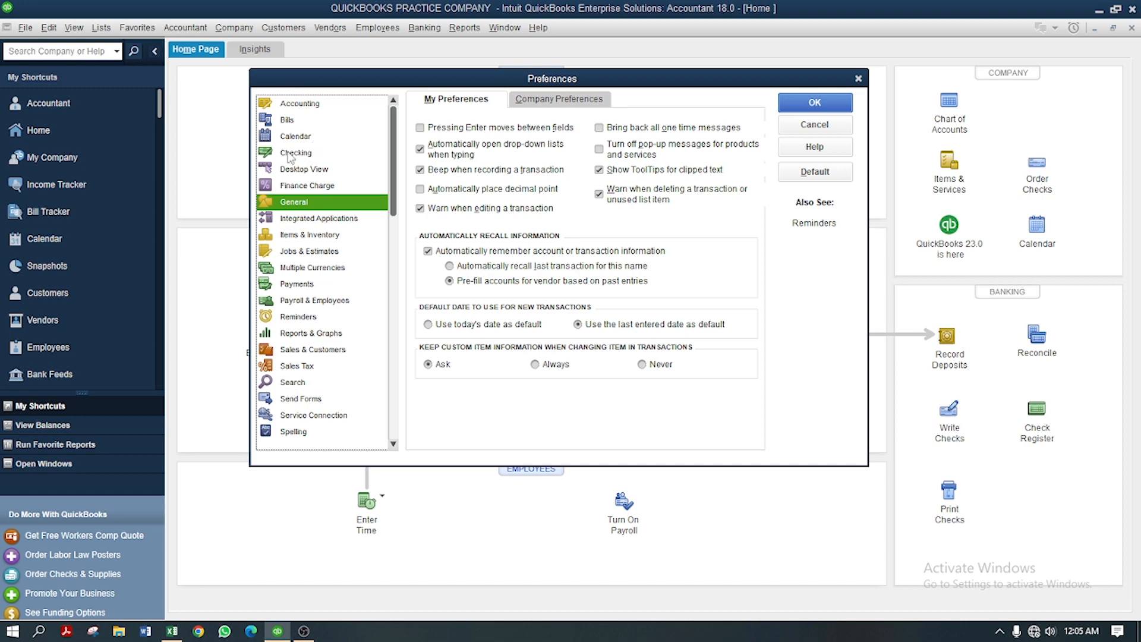
pyautogui.click(300, 372)
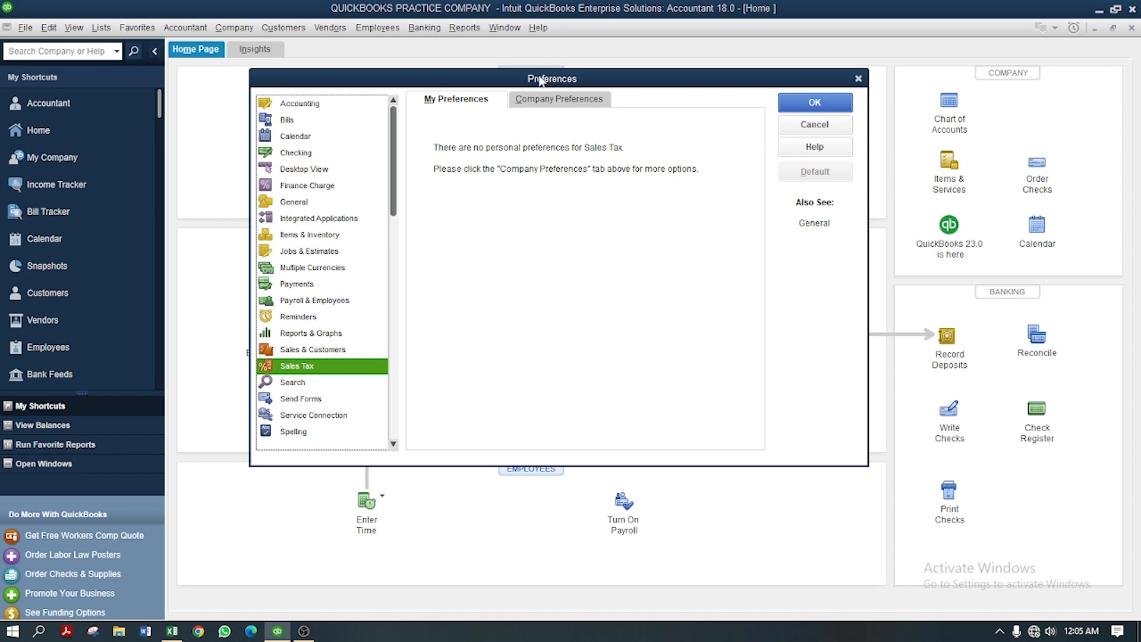
pyautogui.click(553, 107)
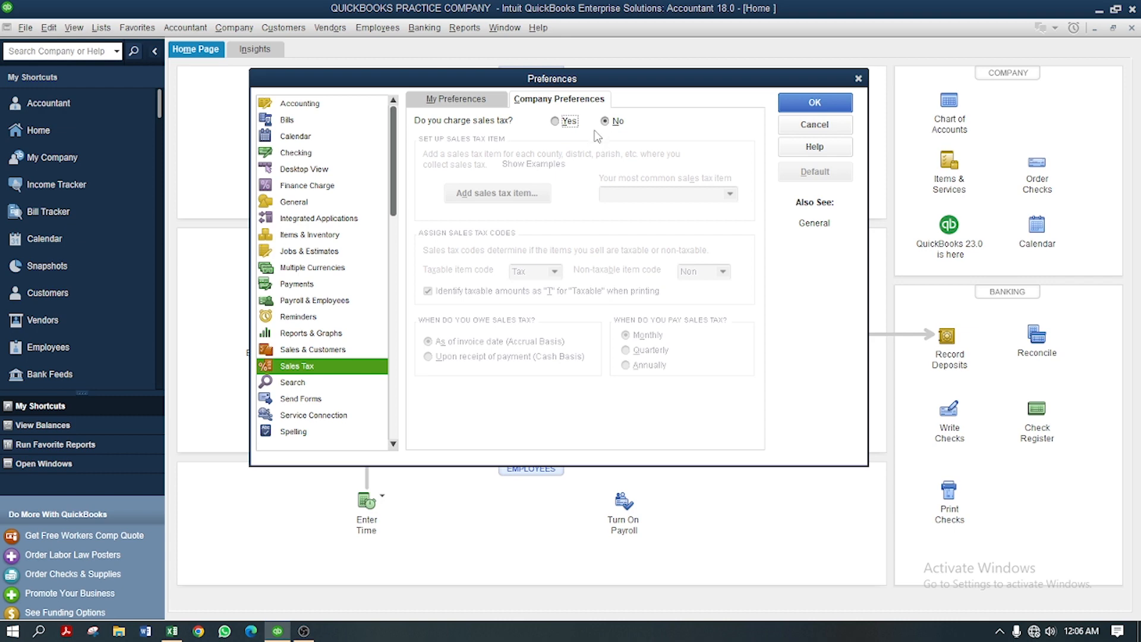
pyautogui.click(555, 122)
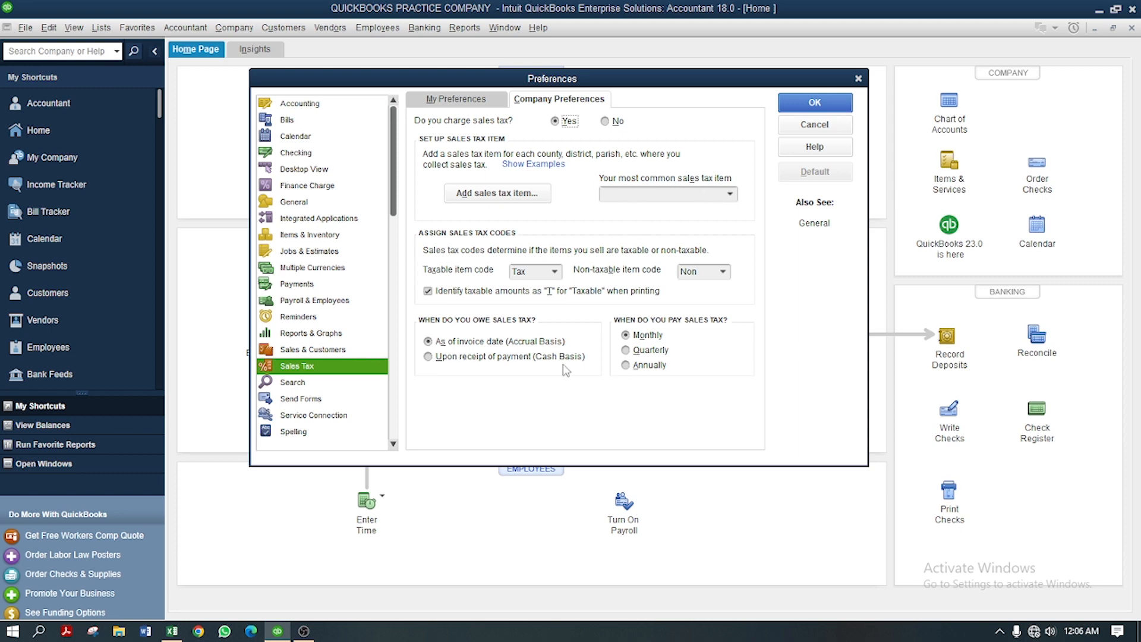
# - Check the VAT setup notes in the Excel sheet, returning to the QuickBooks preferences
pyautogui.click(171, 632)
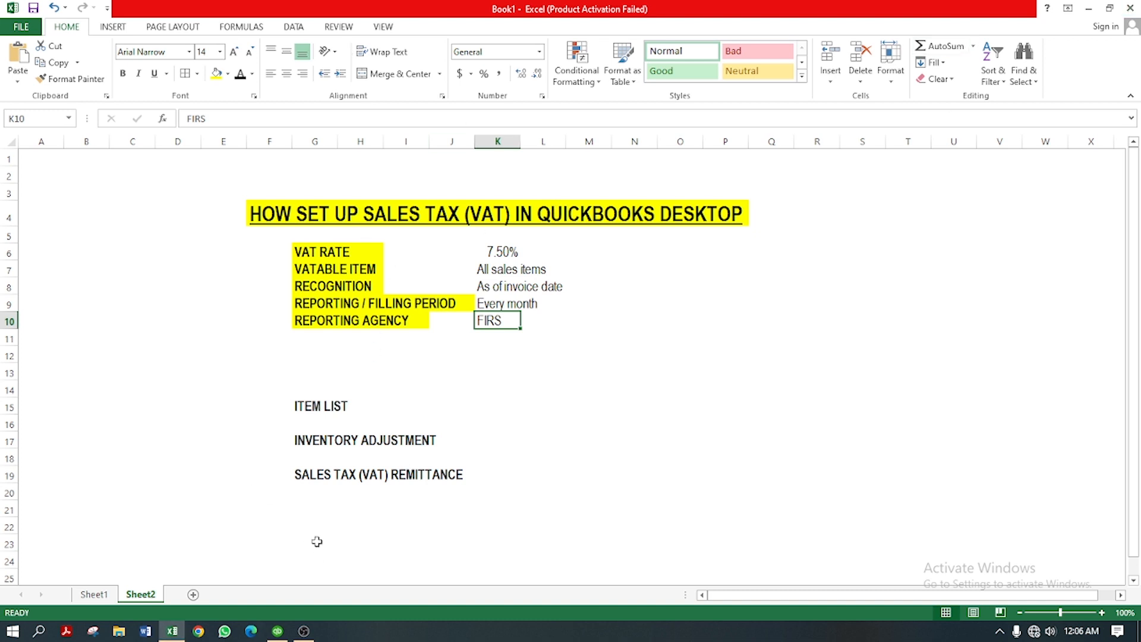
pyautogui.moveTo(279, 633)
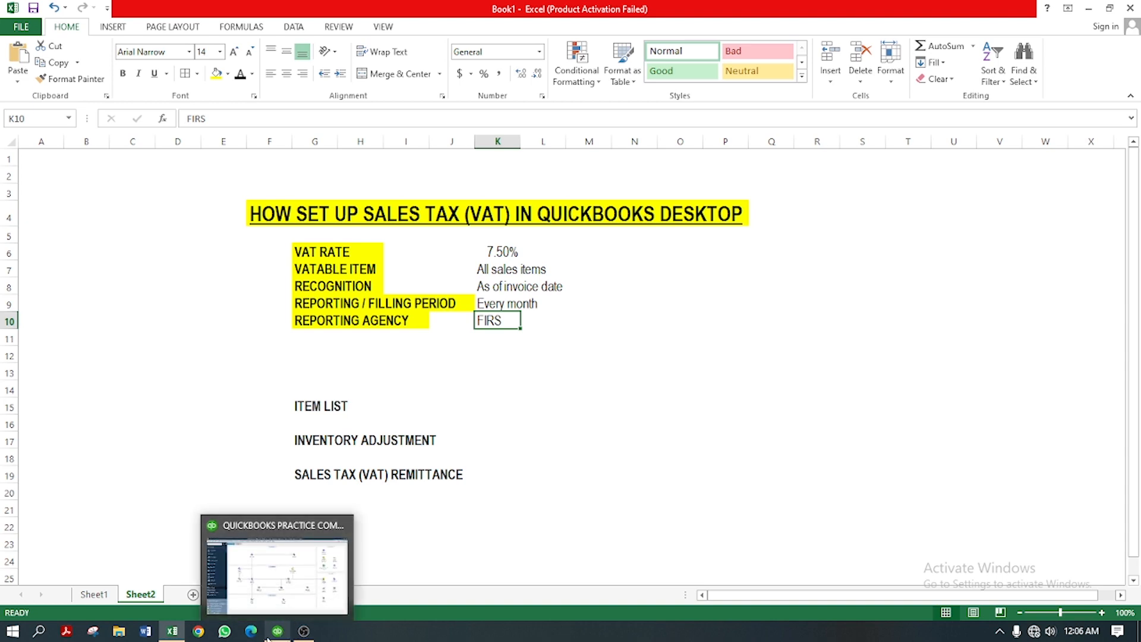
pyautogui.click(287, 638)
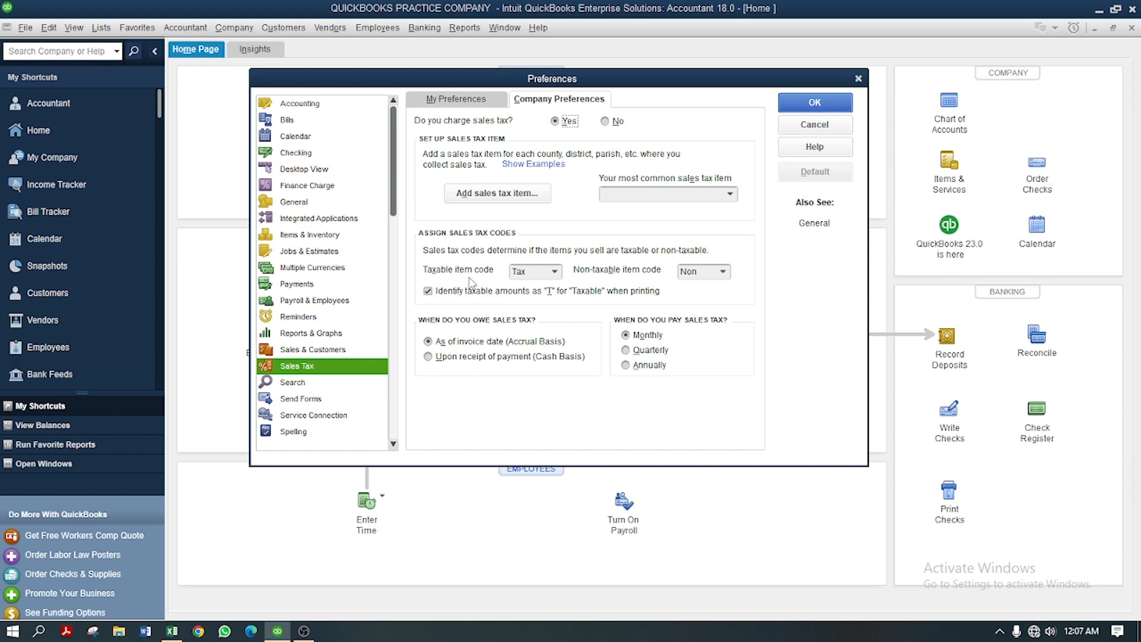
# - Create a taxable sales tax code VAT described as VALUE ADDED TAX and assign it as the taxable item code
pyautogui.click(555, 272)
pyautogui.click(555, 272)
pyautogui.click(556, 271)
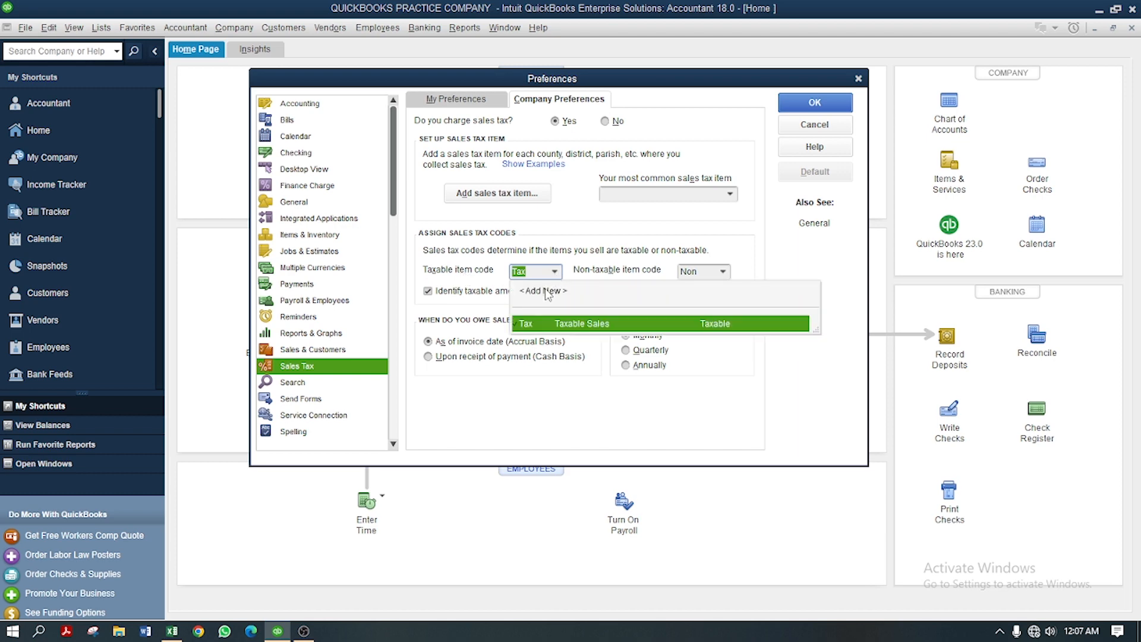
pyautogui.click(546, 290)
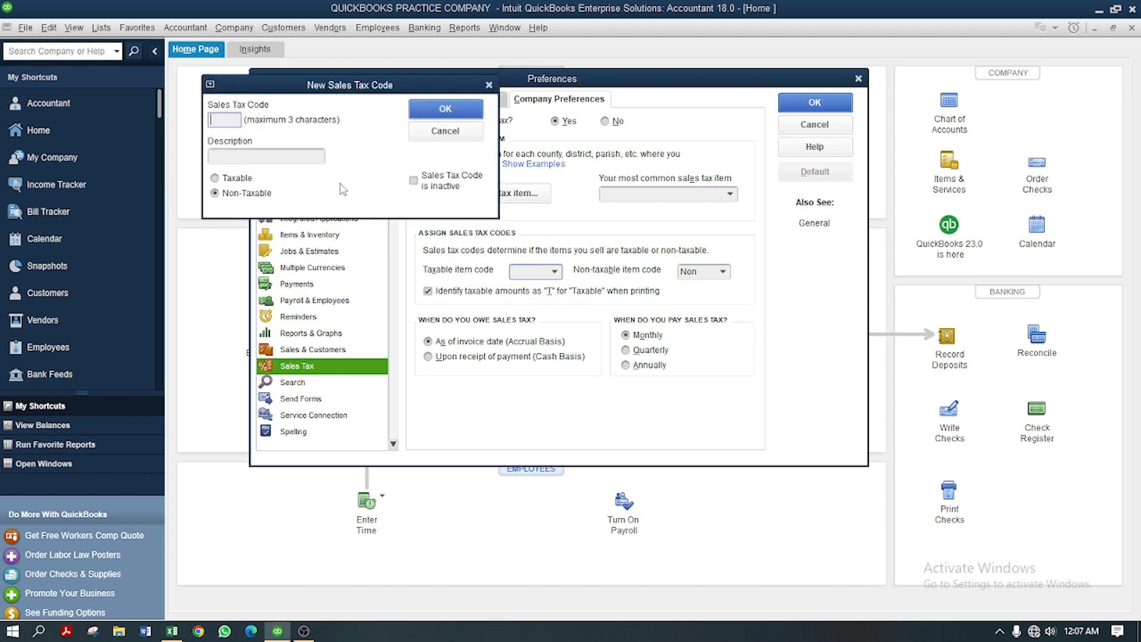
pyautogui.write('VAT')
pyautogui.click(241, 154)
pyautogui.write('VALUE ADDED TAX')
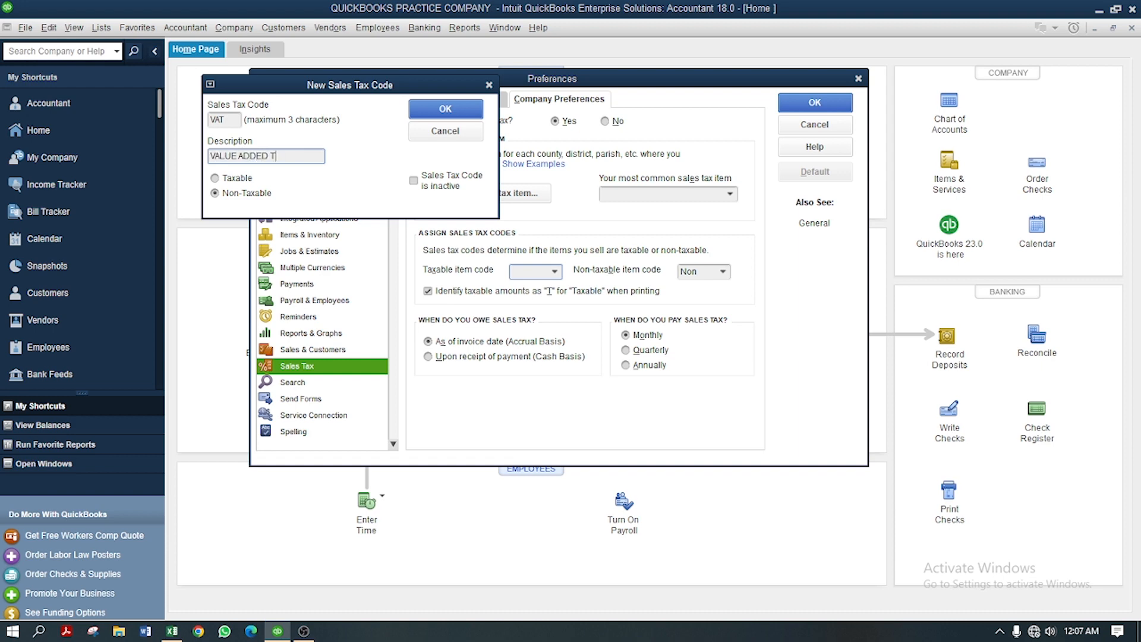
pyautogui.click(218, 178)
pyautogui.click(440, 112)
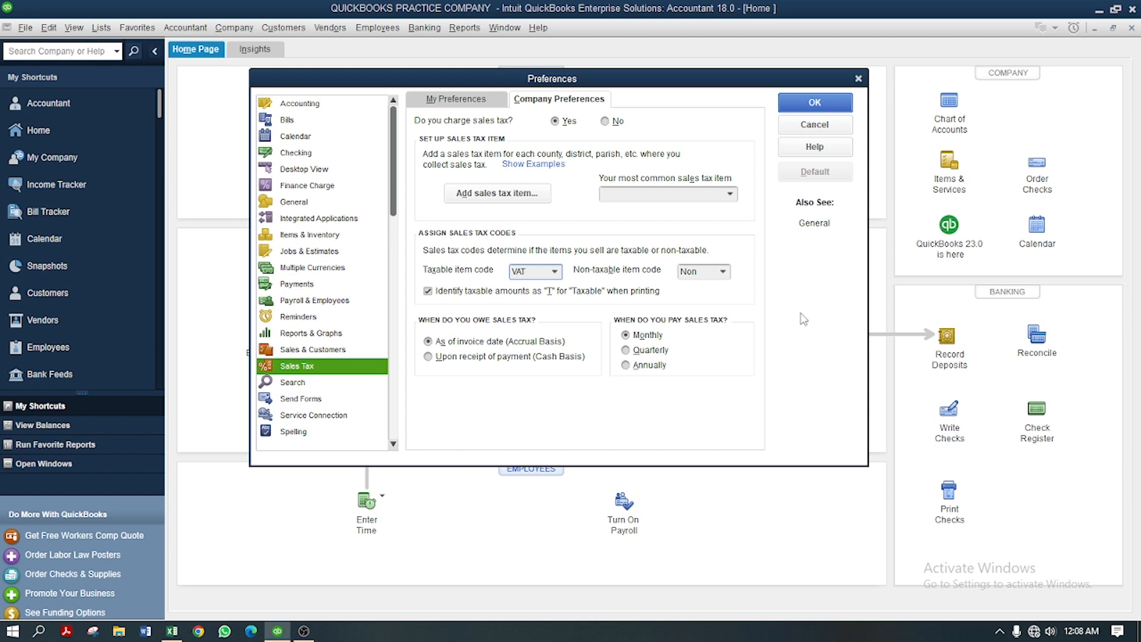
# - Create a non-taxable sales tax code NVT described as NONE TAXABLE ITAEM and assign it as the non-taxable item code
pyautogui.click(723, 272)
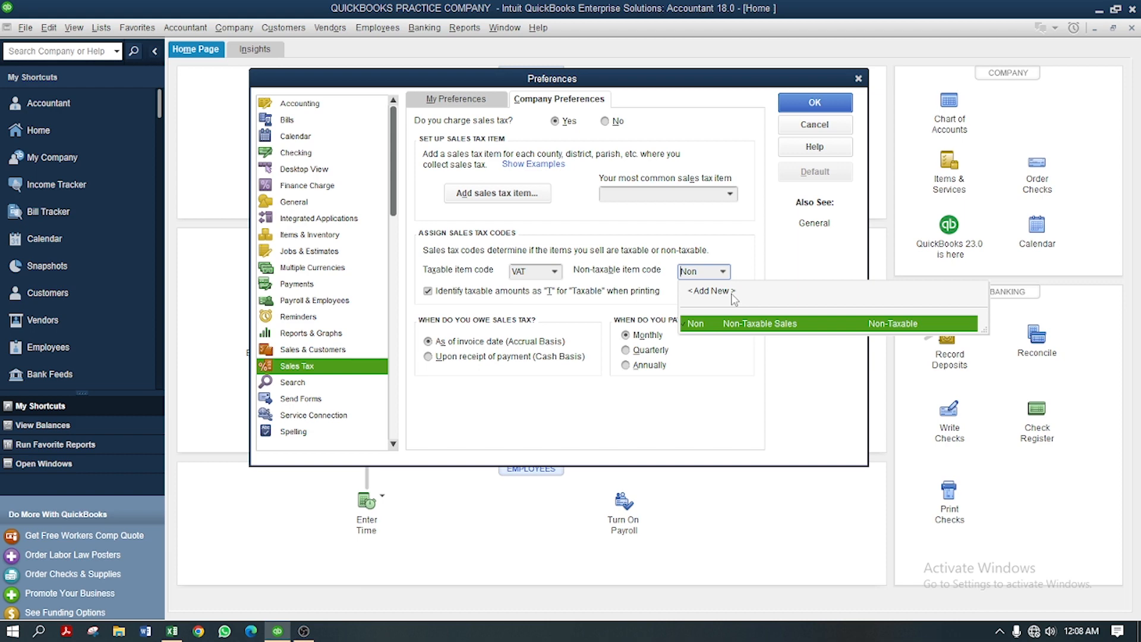
pyautogui.click(733, 293)
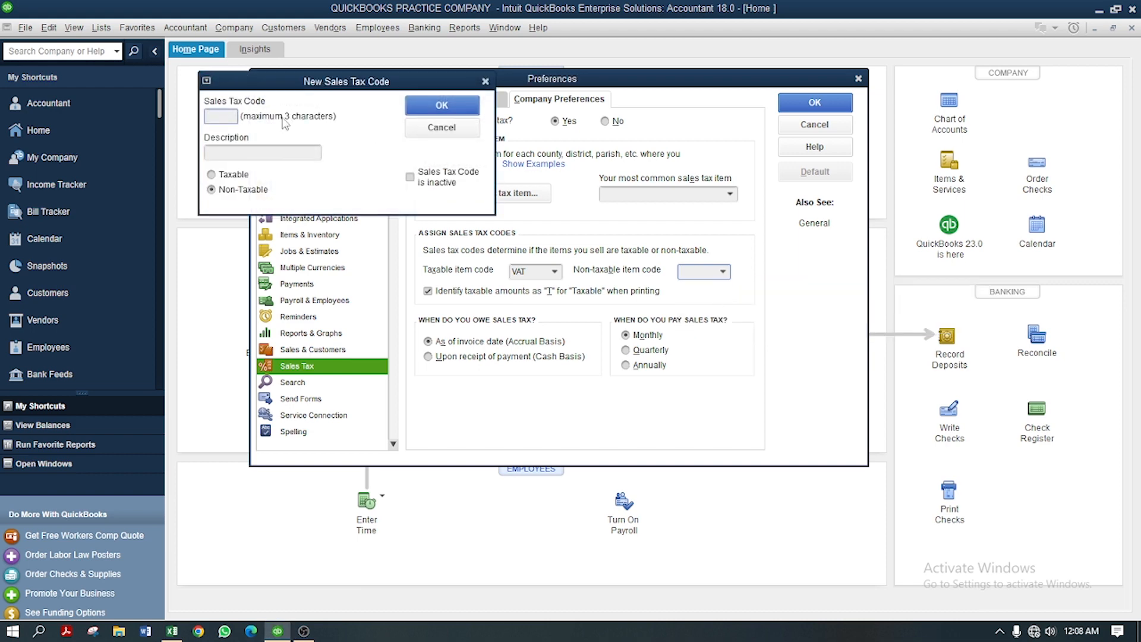
pyautogui.write('NVT')
pyautogui.click(299, 156)
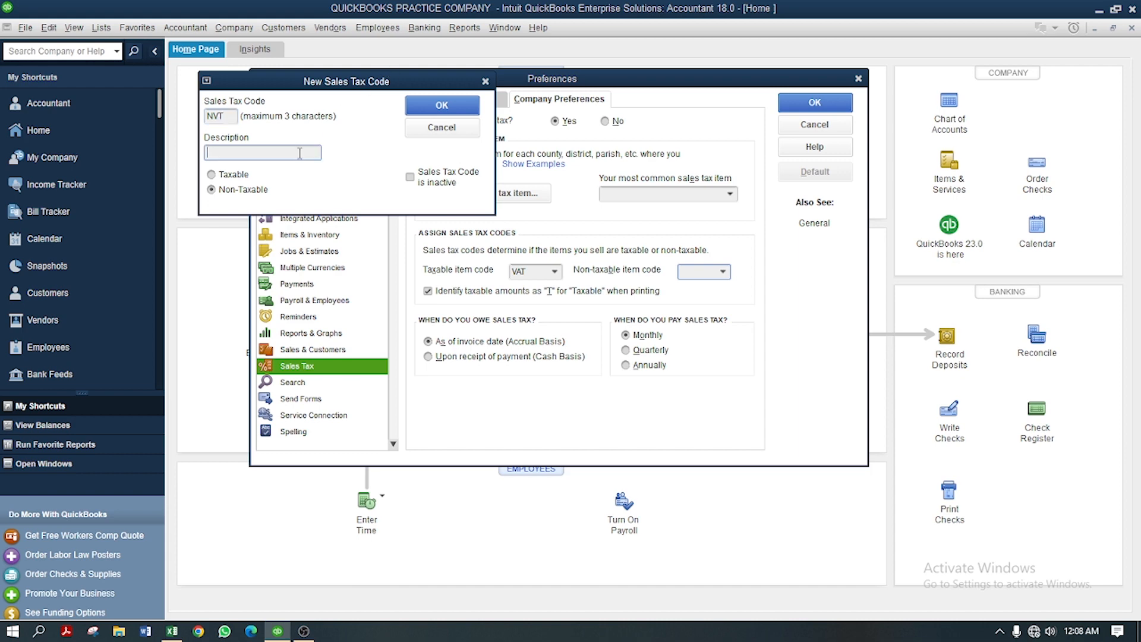
pyautogui.write('NONE TAXABLE ITAEM')
pyautogui.click(445, 105)
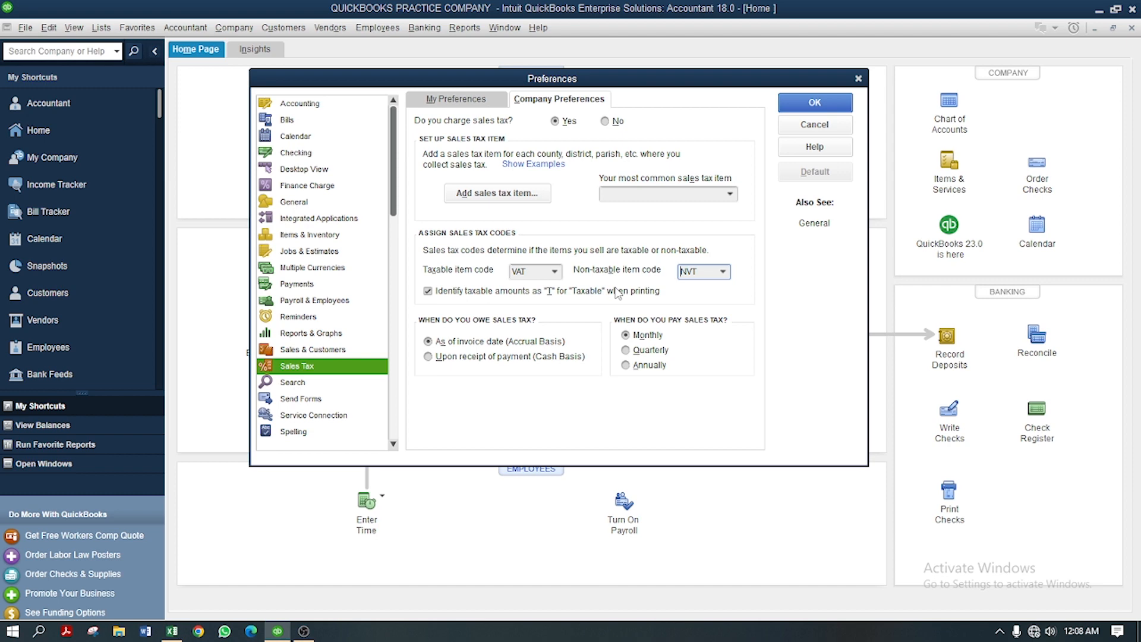
# - Check the VAT recognition basis in the Excel sheet, returning to the QuickBooks sales tax preferences
pyautogui.click(171, 631)
pyautogui.moveTo(478, 287); pyautogui.dragTo(563, 289)
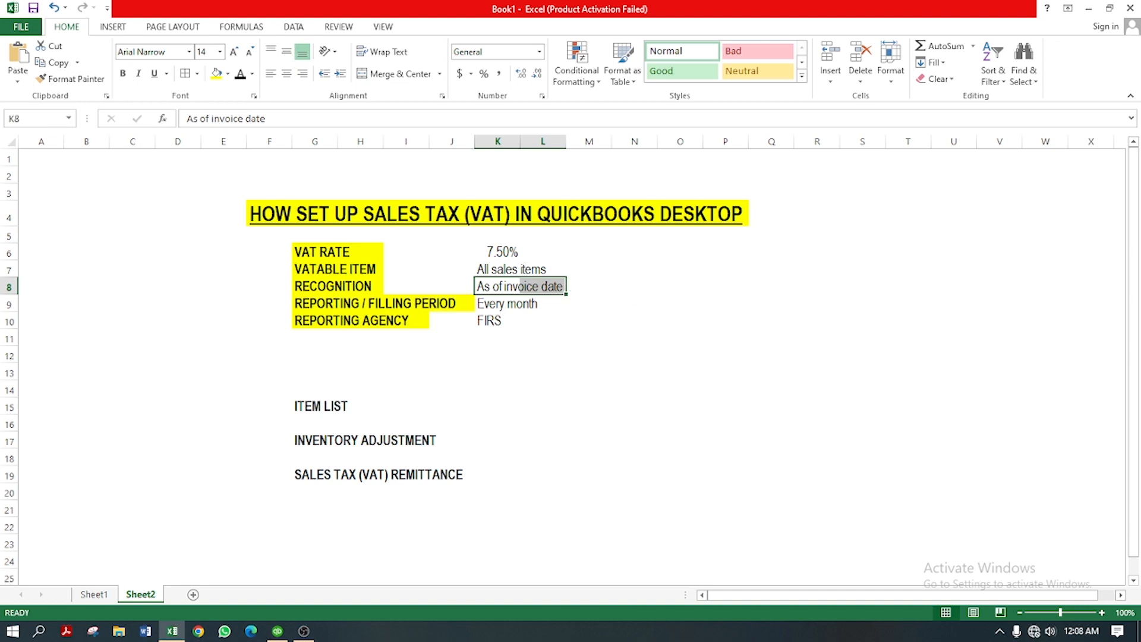
pyautogui.click(225, 632)
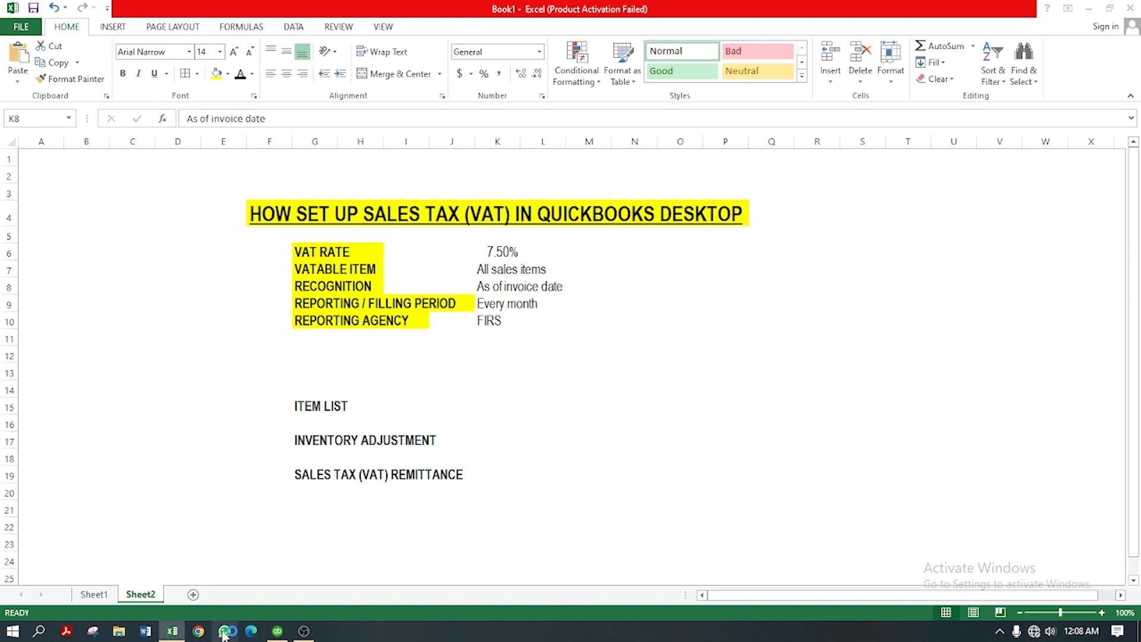
pyautogui.click(277, 631)
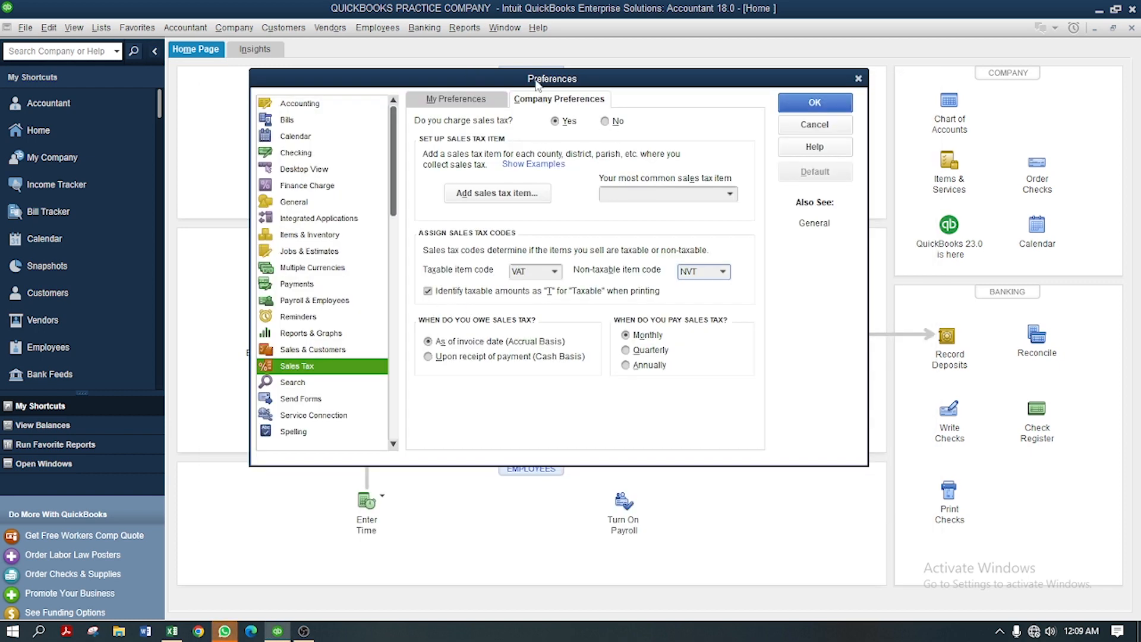
# - Set sales tax to be owed as of invoice date (Accrual Basis) and paid Monthly
pyautogui.moveTo(537, 83); pyautogui.dragTo(547, 62)
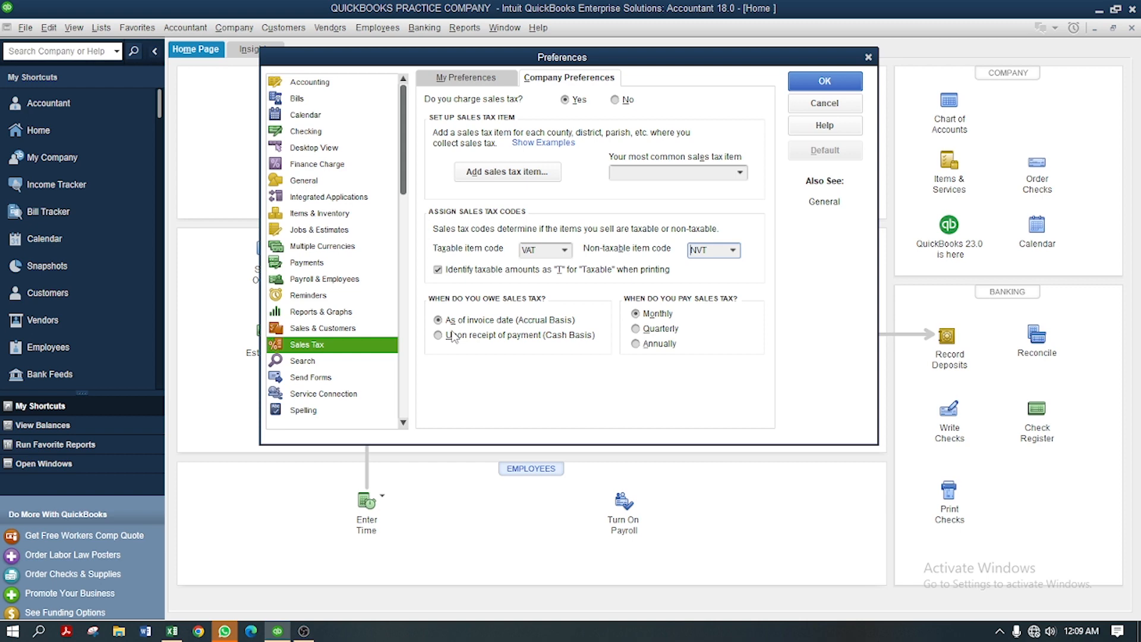
pyautogui.click(439, 321)
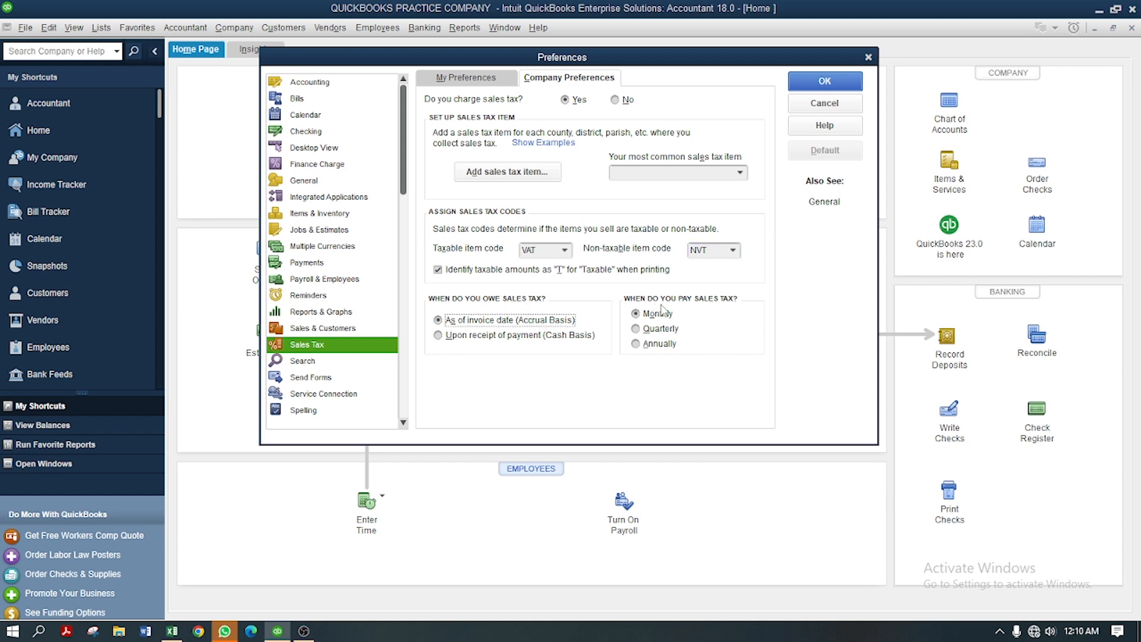
pyautogui.press('Tab')
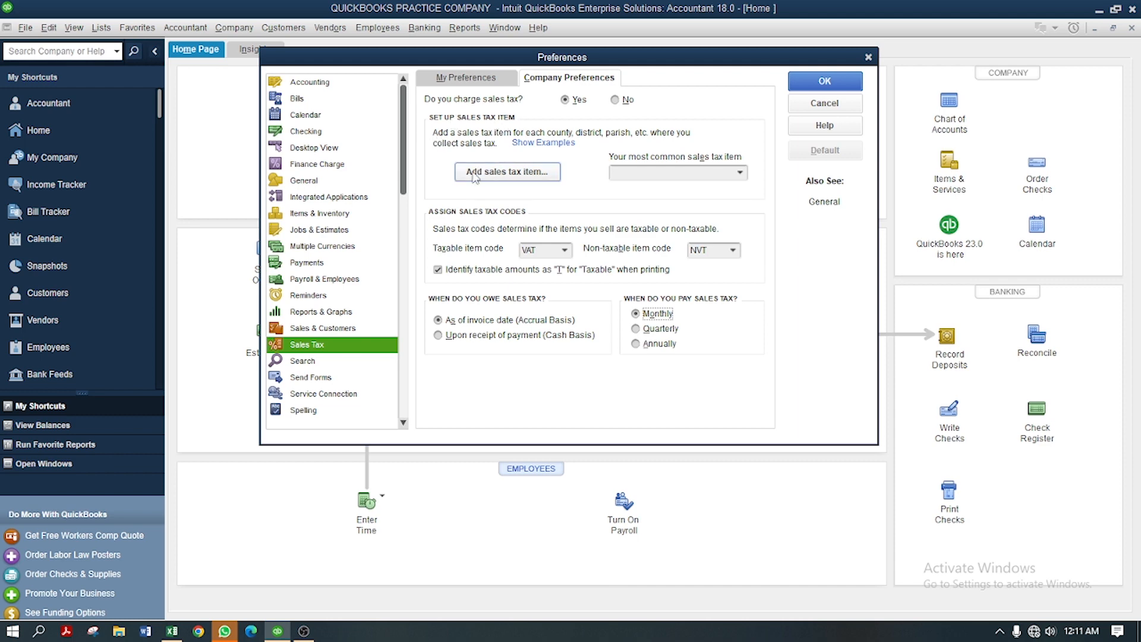
# - Start a new item of type Sales Tax Item and name it VALUE ADDED TAX
pyautogui.click(493, 177)
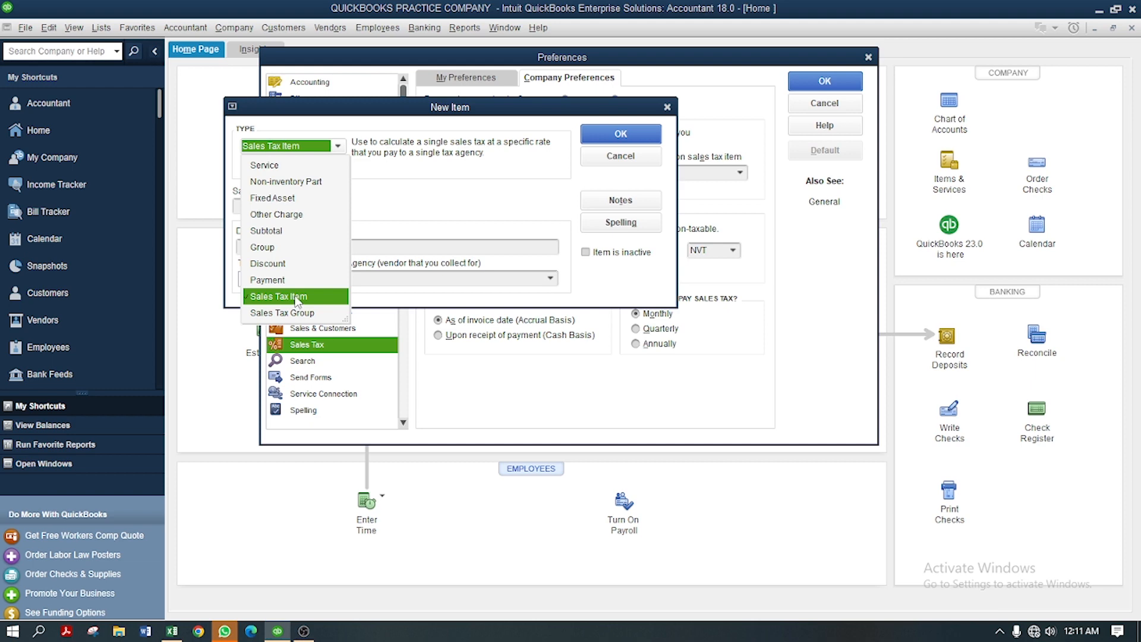
pyautogui.click(297, 299)
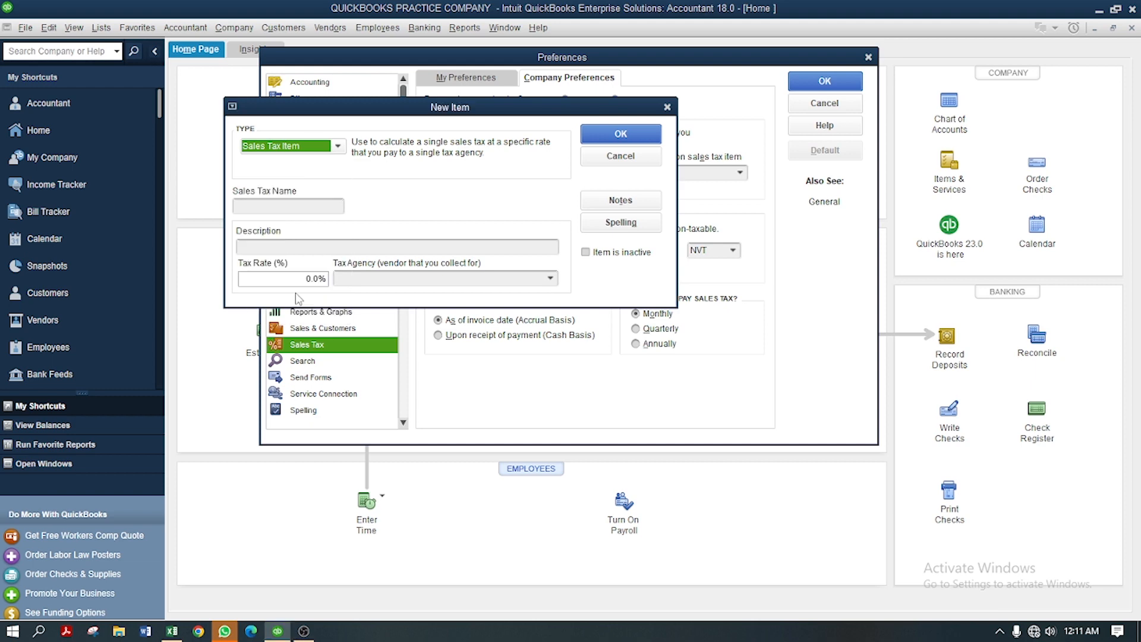
pyautogui.click(296, 206)
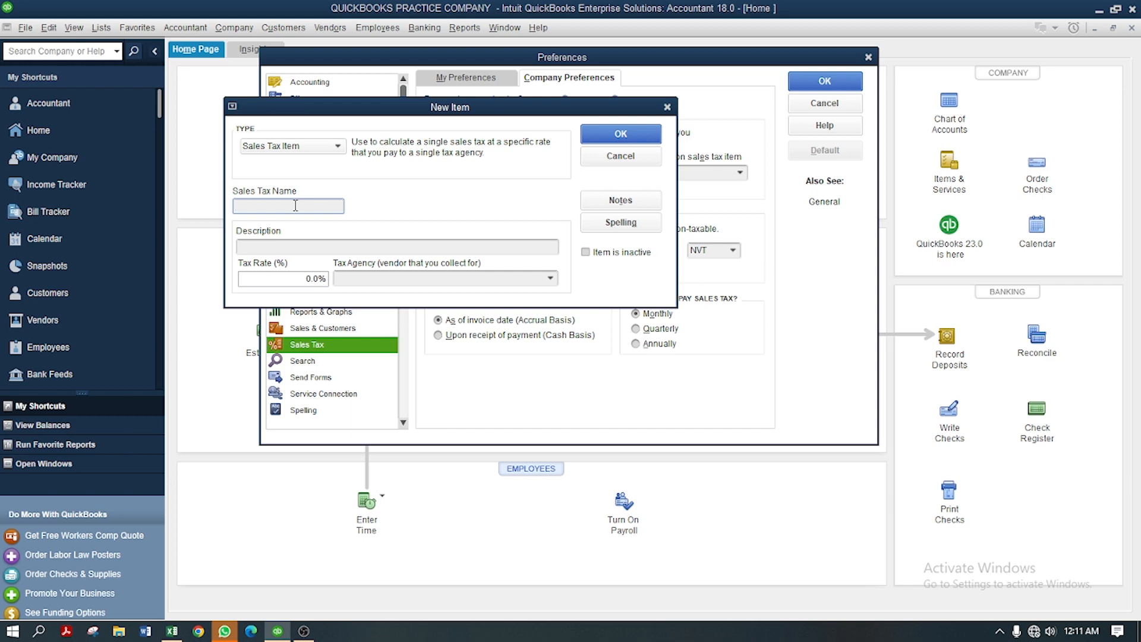
pyautogui.write('VAT')
pyautogui.write(' VA')
pyautogui.press('BackSpace')
pyautogui.press('BackSpace')
pyautogui.press('BackSpace')
pyautogui.write('LUE ADDED TAVE')
pyautogui.press('BackSpace')
pyautogui.press('BackSpace')
pyautogui.write('X')
# - Extend the new item's description to read Sales Tax (VALUE ADDED TAX), copying the tax name
pyautogui.click(302, 248)
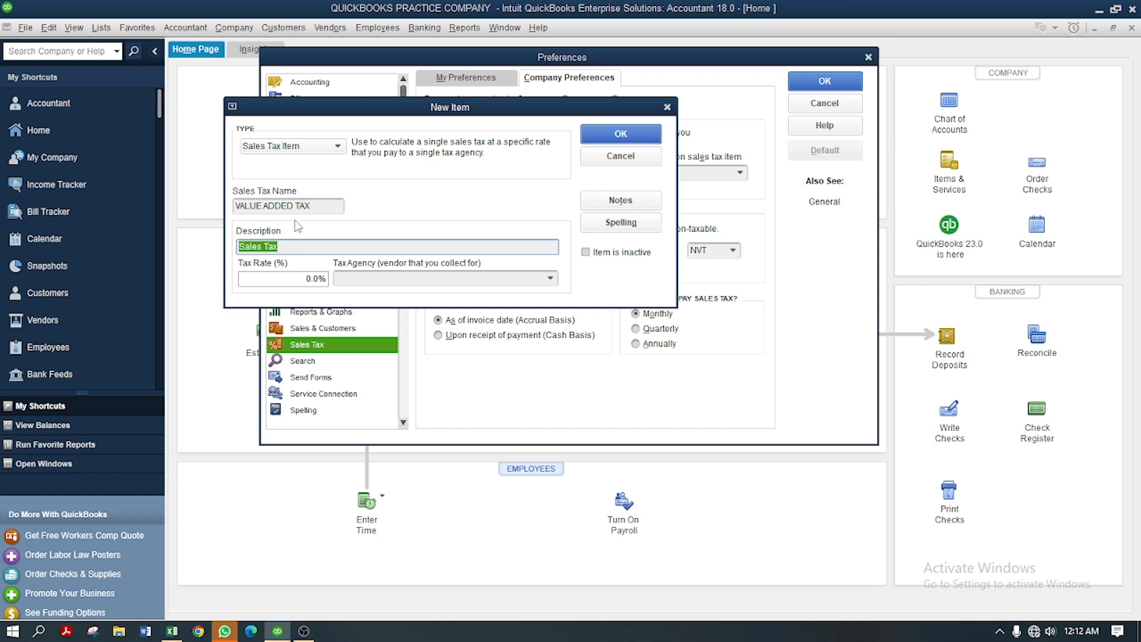
pyautogui.moveTo(318, 205); pyautogui.dragTo(228, 208)
pyautogui.hotkey('ctrl', 'c')
pyautogui.click(302, 247)
pyautogui.write('(')
pyautogui.hotkey('ctrl', 'v')
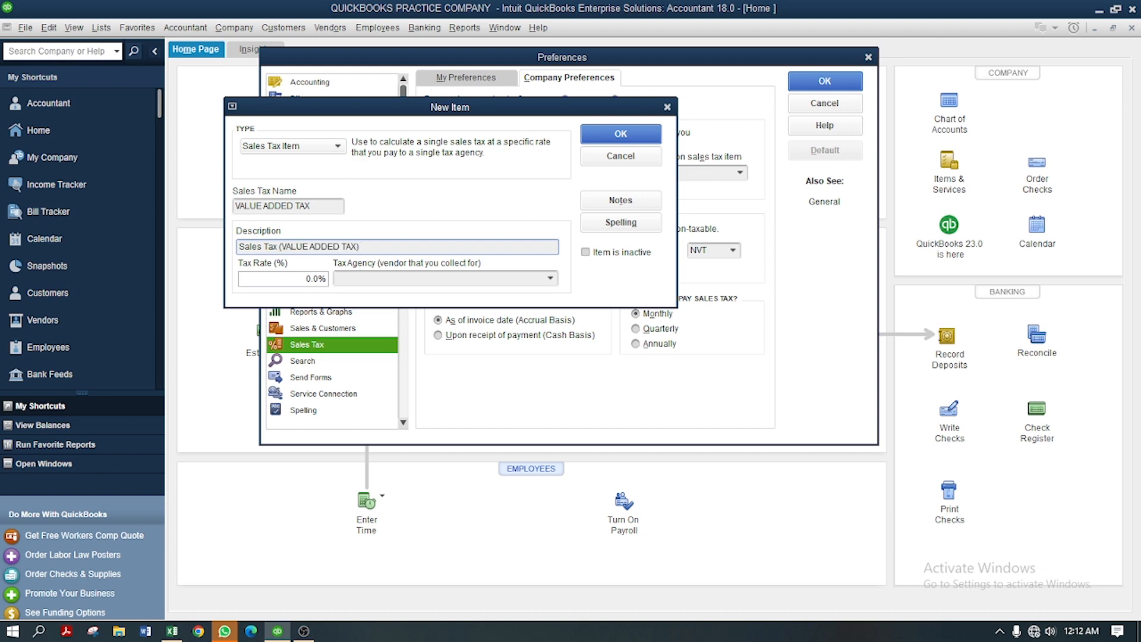
# - Set the VALUE ADDED TAX item's tax rate to 7.5%
pyautogui.click(311, 278)
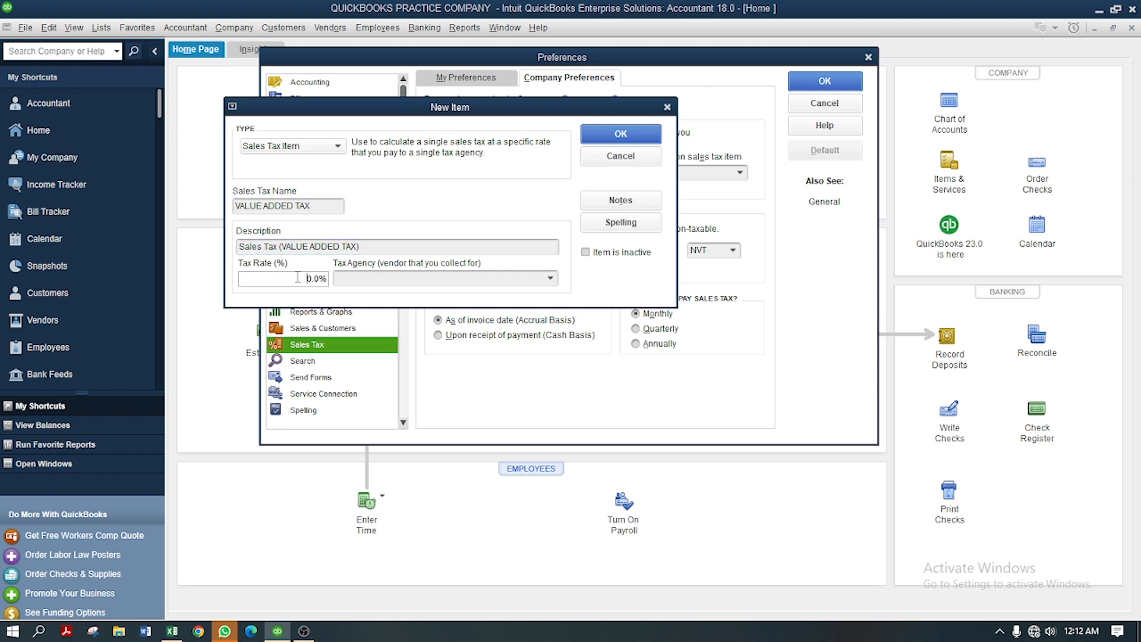
pyautogui.write('7')
pyautogui.press('BackSpace')
pyautogui.press('BackSpace')
pyautogui.write('5')
# - Add a new vendor FIRS as the tax agency and save the VALUE ADDED TAX item
pyautogui.click(552, 278)
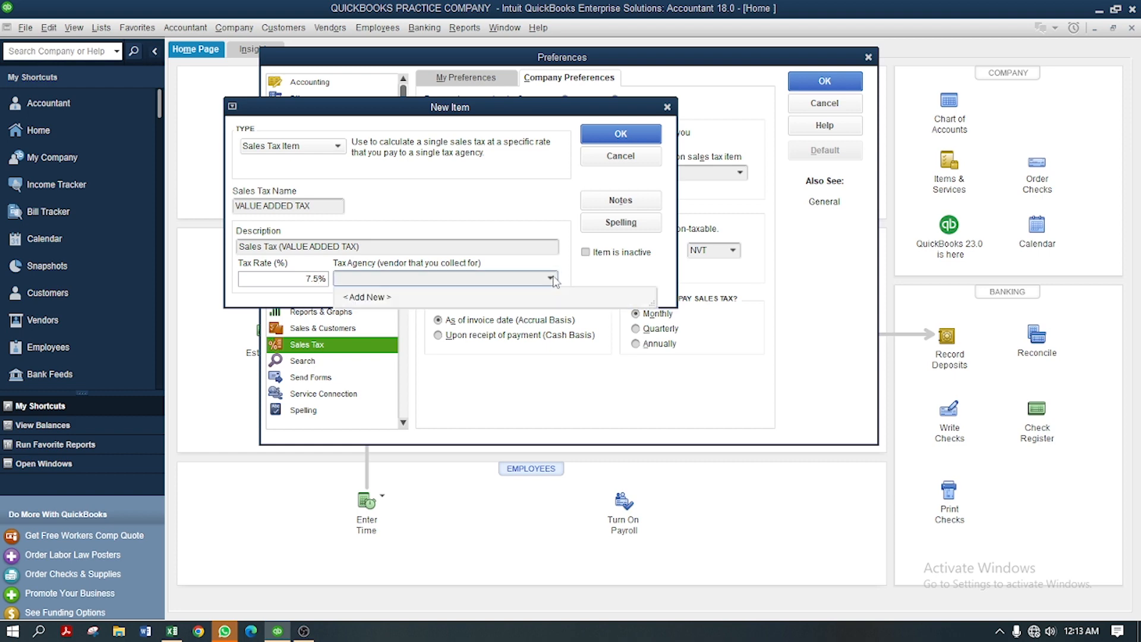
pyautogui.click(376, 298)
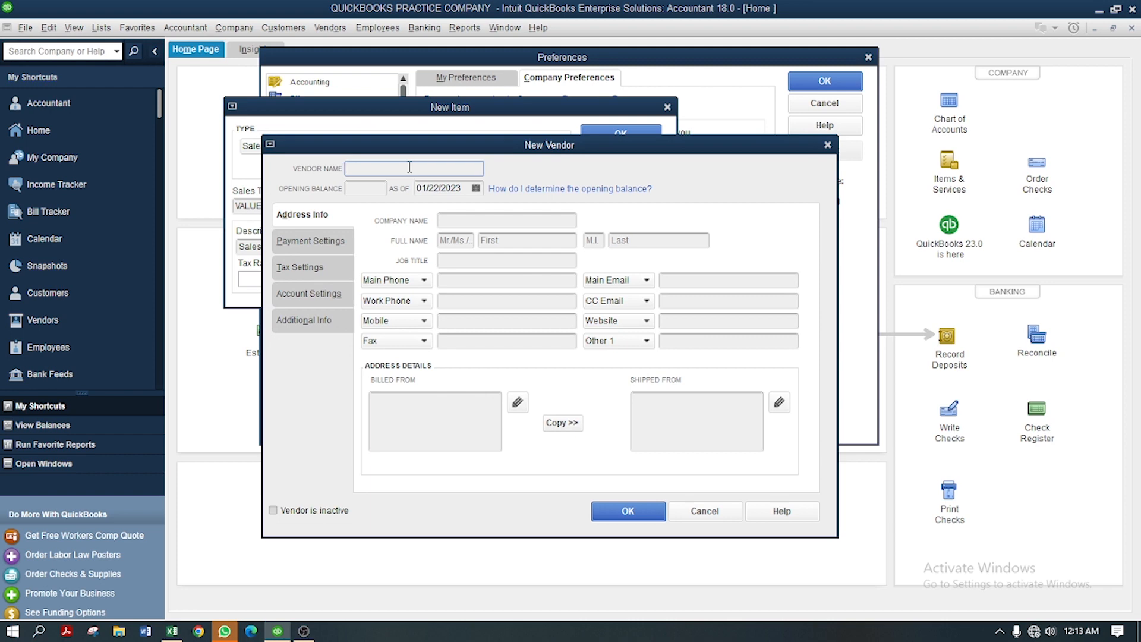
pyautogui.write('F')
pyautogui.write('RS')
pyautogui.click(641, 512)
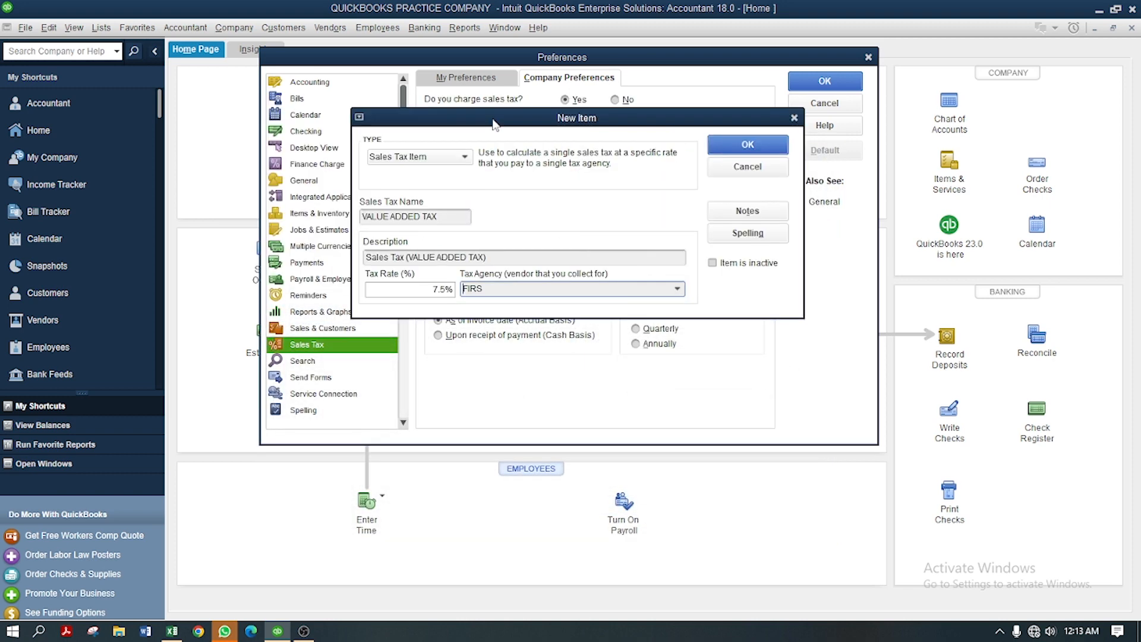
pyautogui.click(748, 146)
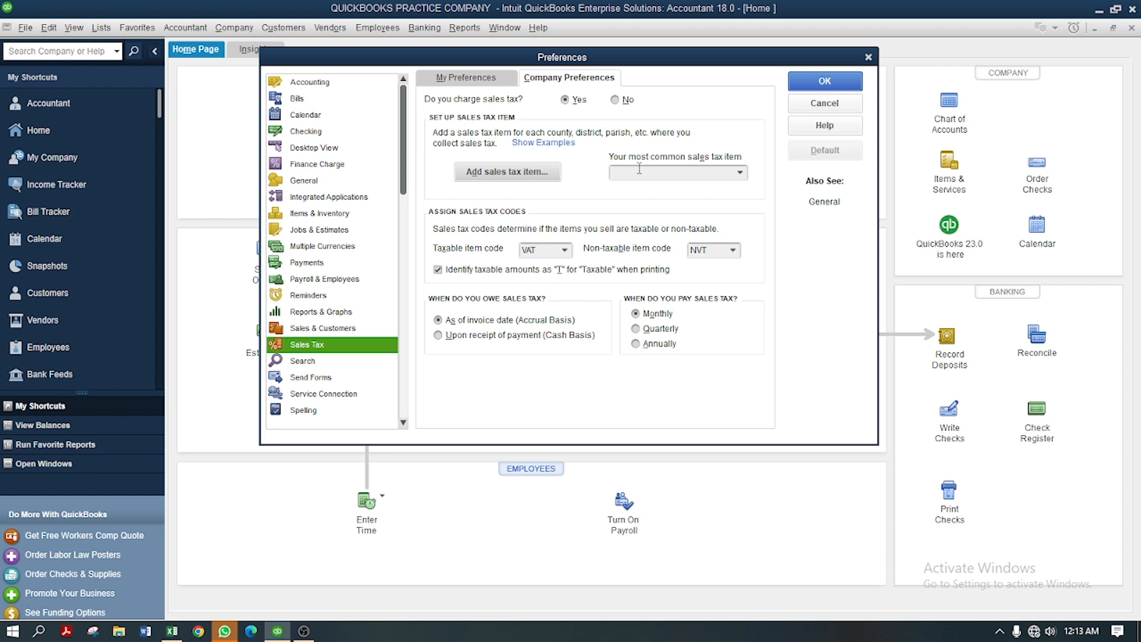
# - Choose VALUE ADDED TAX as the most common sales tax item and save the preferences
pyautogui.click(740, 173)
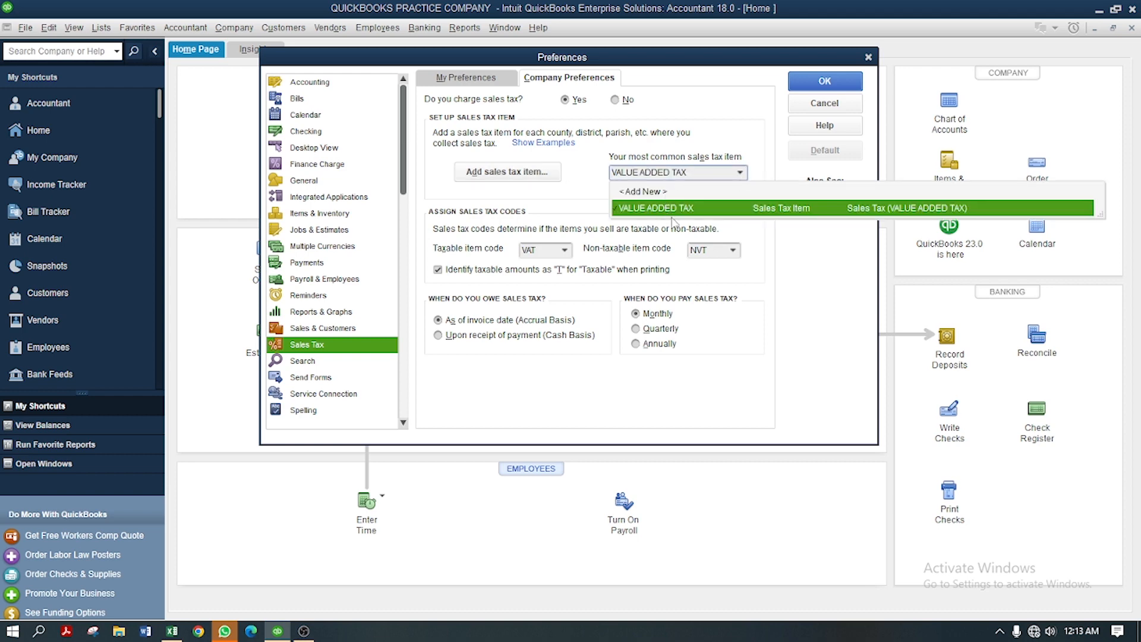
pyautogui.click(685, 211)
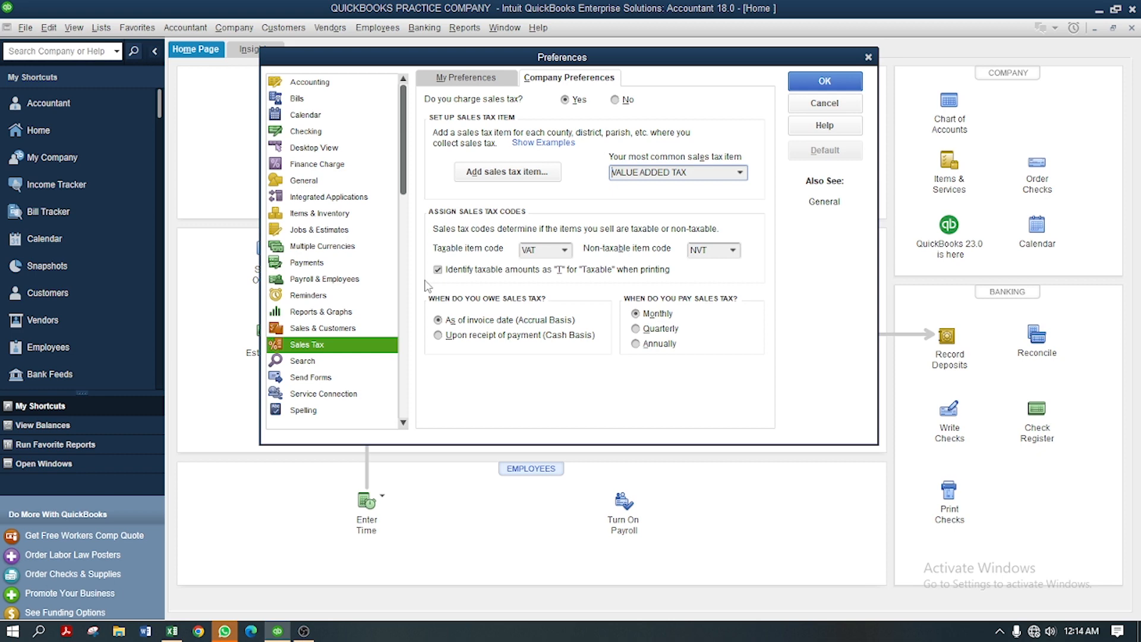
pyautogui.click(825, 85)
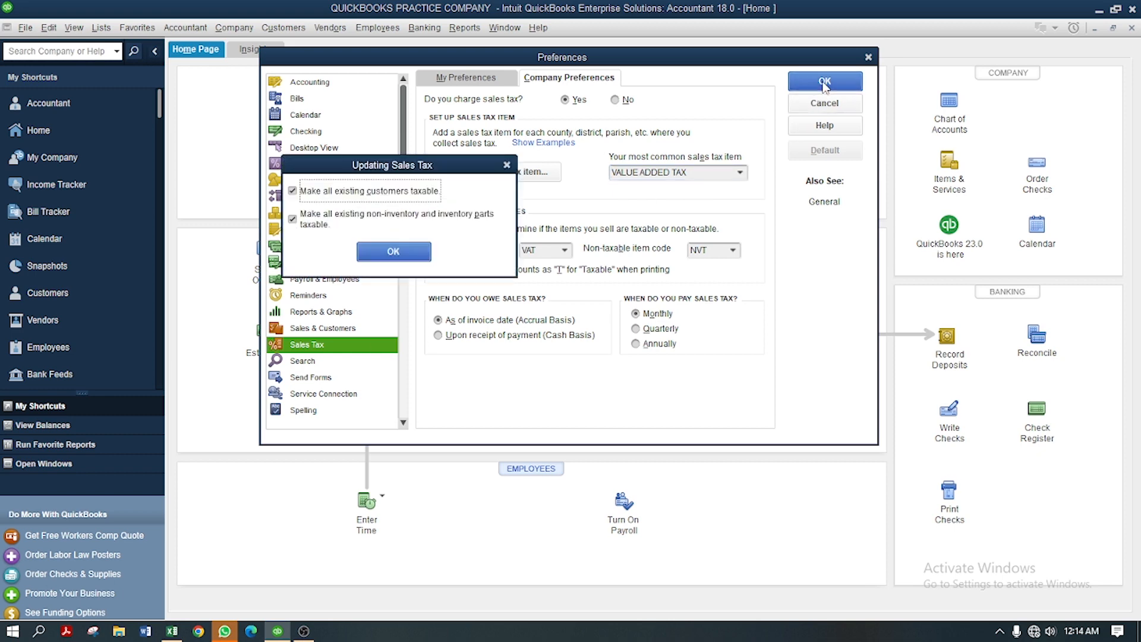
# - Make all existing customers, non-inventory and inventory parts taxable, and accept closing the open windows
pyautogui.moveTo(368, 169); pyautogui.dragTo(518, 162)
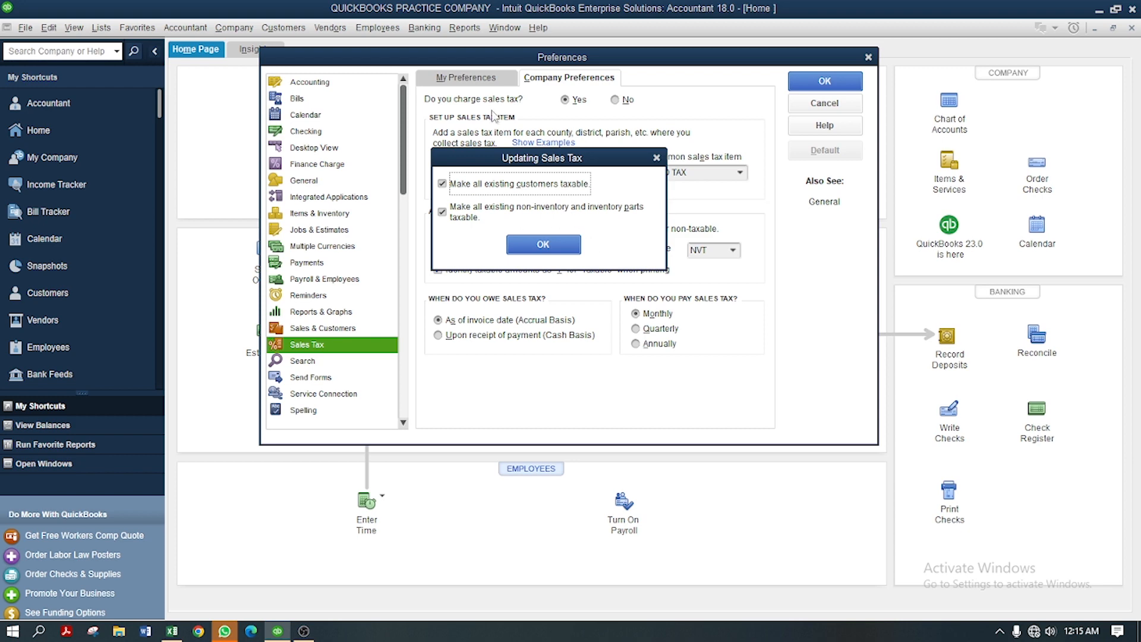
pyautogui.click(553, 244)
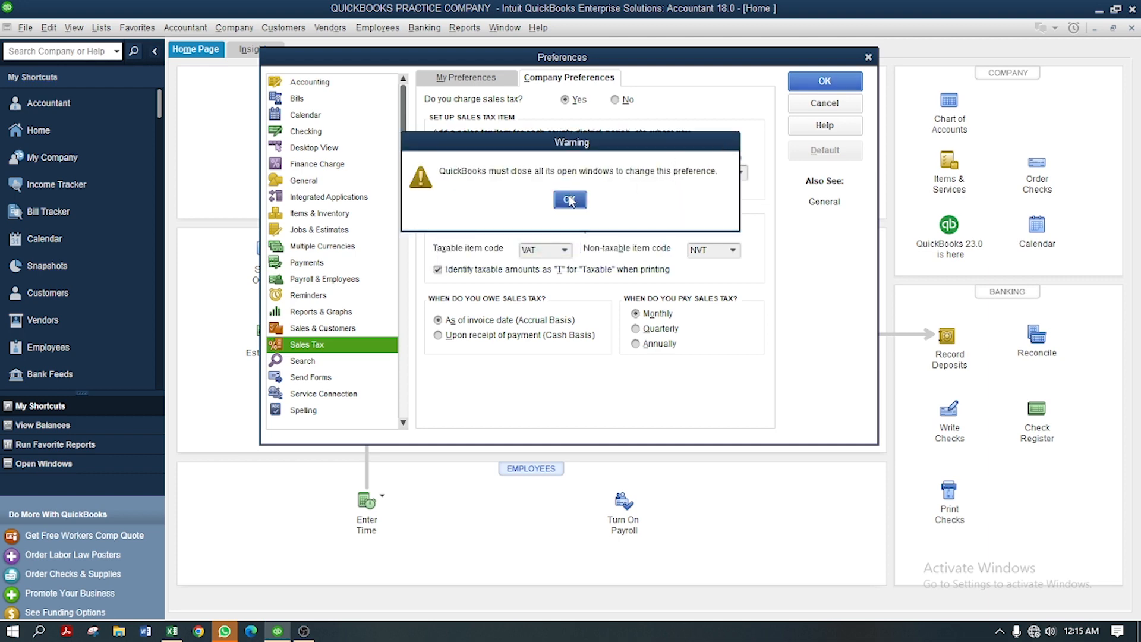
pyautogui.click(569, 200)
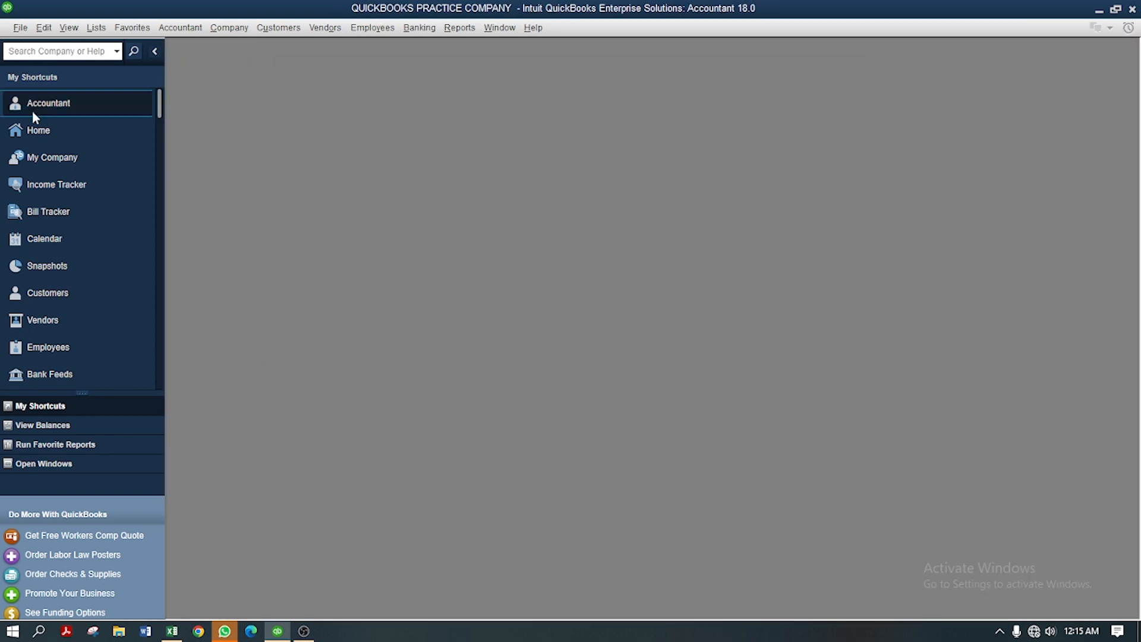
# - Reopen the Home page and maximize its window
pyautogui.click(40, 136)
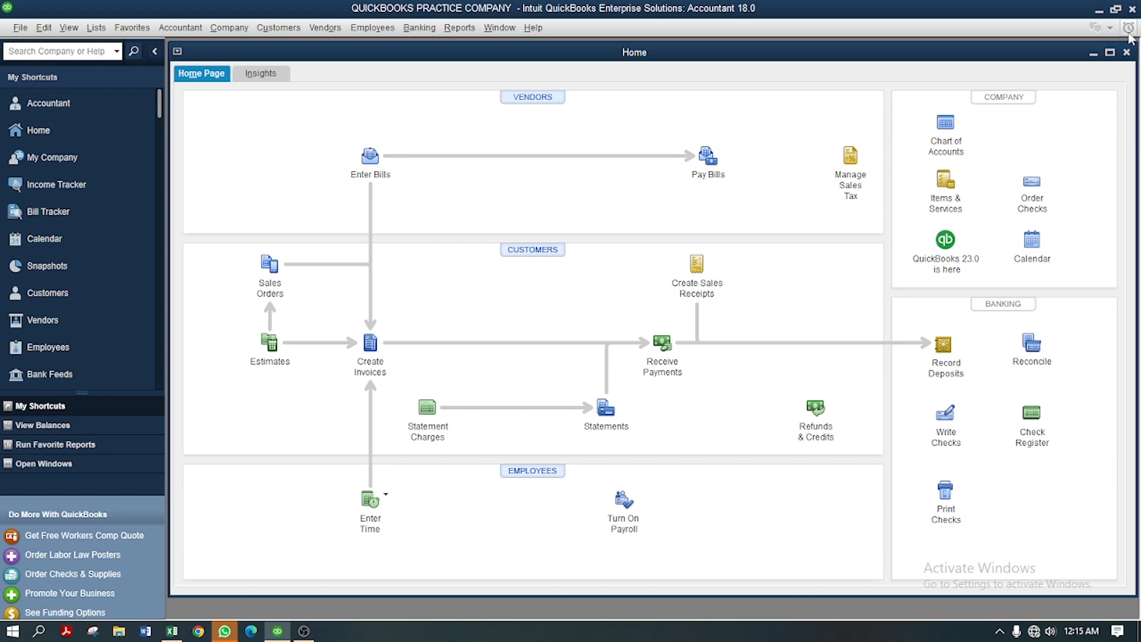
pyautogui.click(1110, 53)
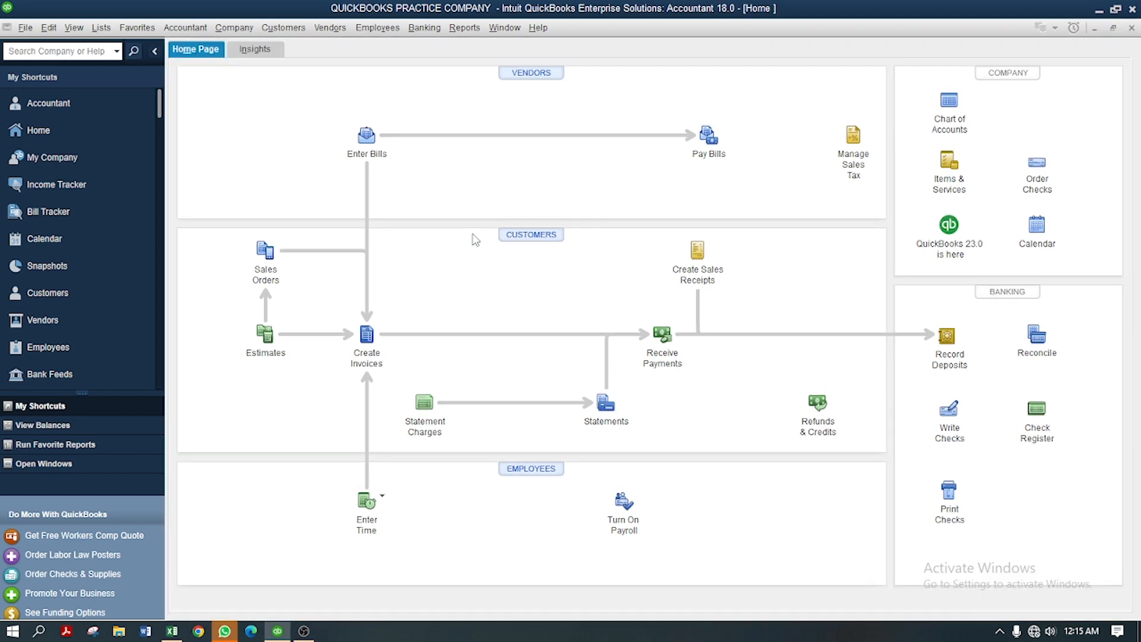